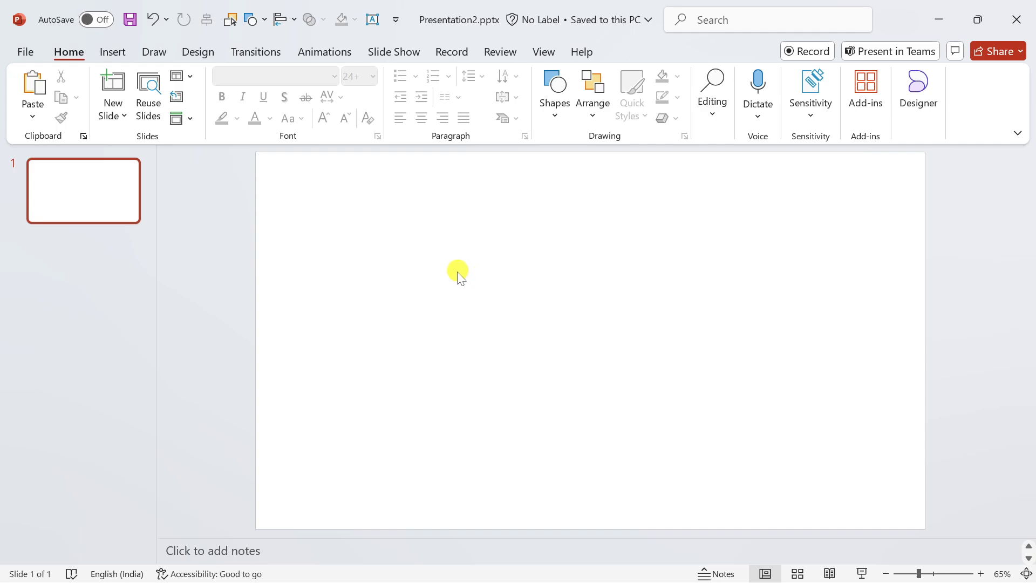
# - Give slide 1 a solid dark teal background fill through Format Background
pyautogui.rightClick(462, 273)
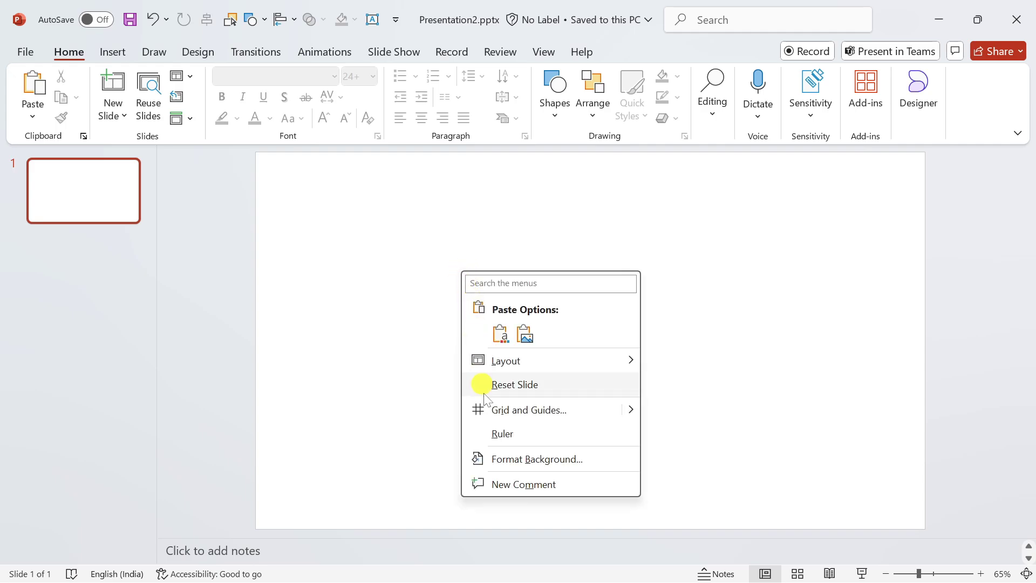
pyautogui.click(510, 459)
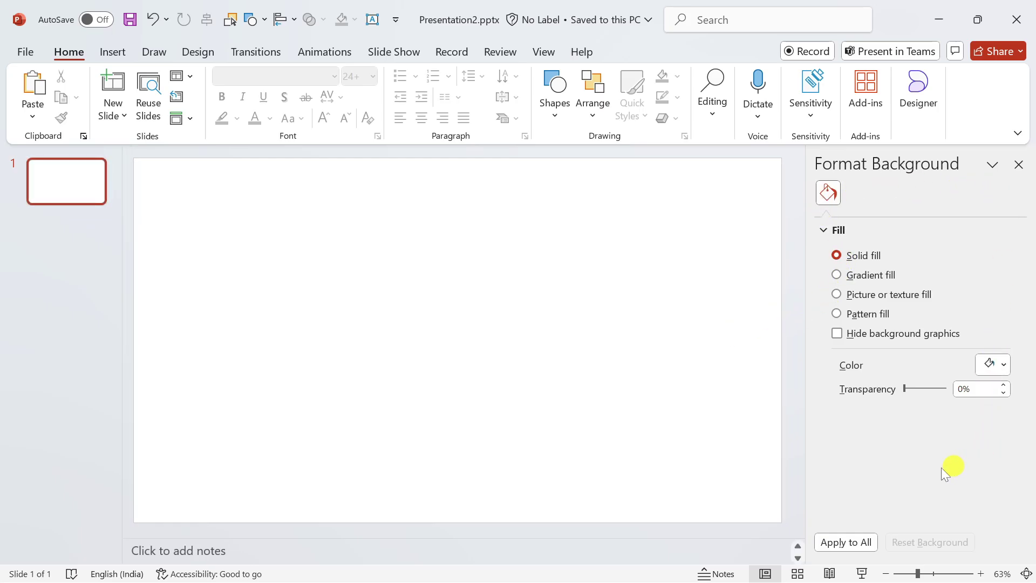
pyautogui.click(987, 365)
pyautogui.click(959, 257)
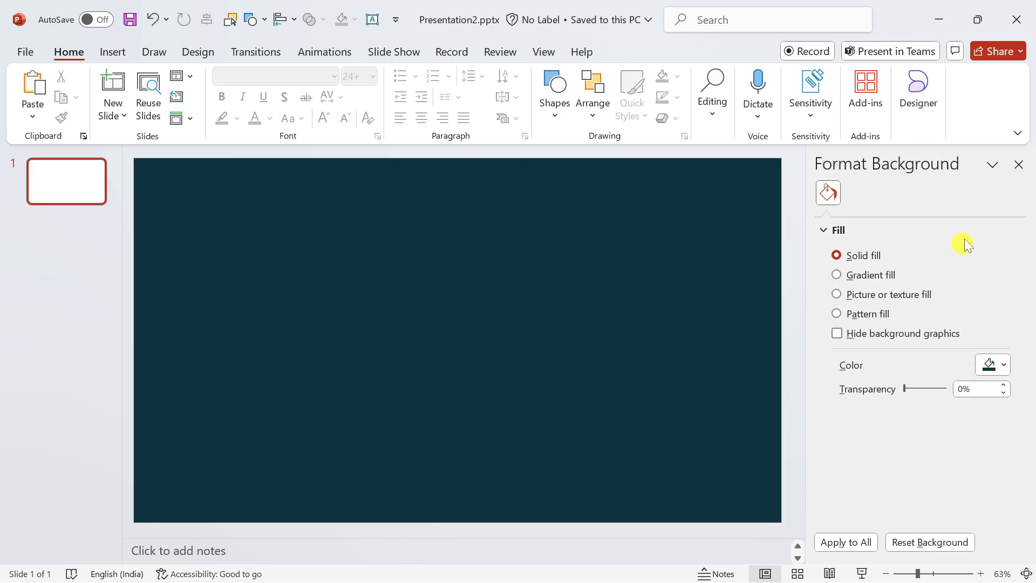
# - Draw a large rectangle from the slide's top-left corner, leaving a strip on the right
pyautogui.click(1019, 165)
pyautogui.click(127, 54)
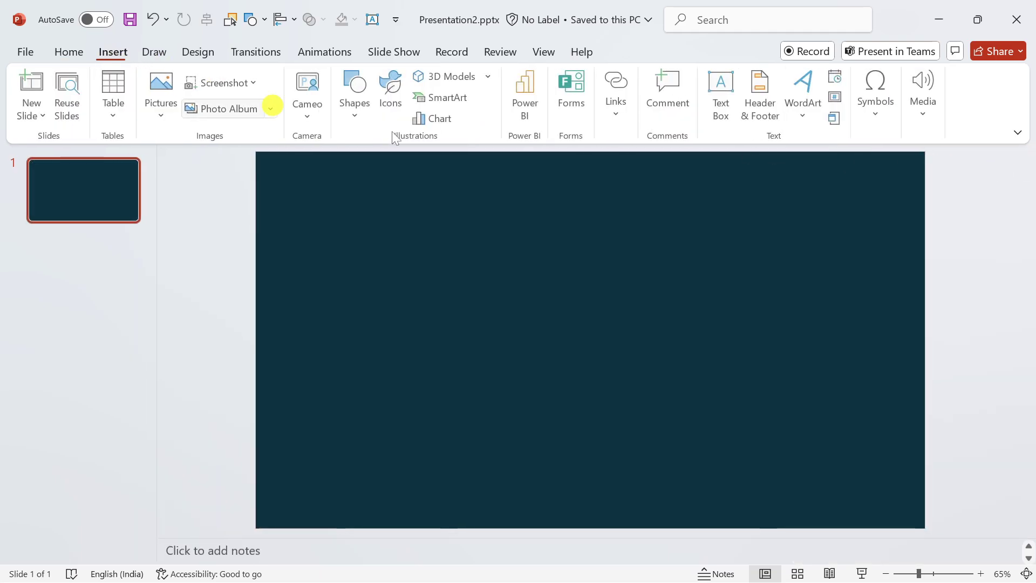
pyautogui.click(358, 115)
pyautogui.click(397, 160)
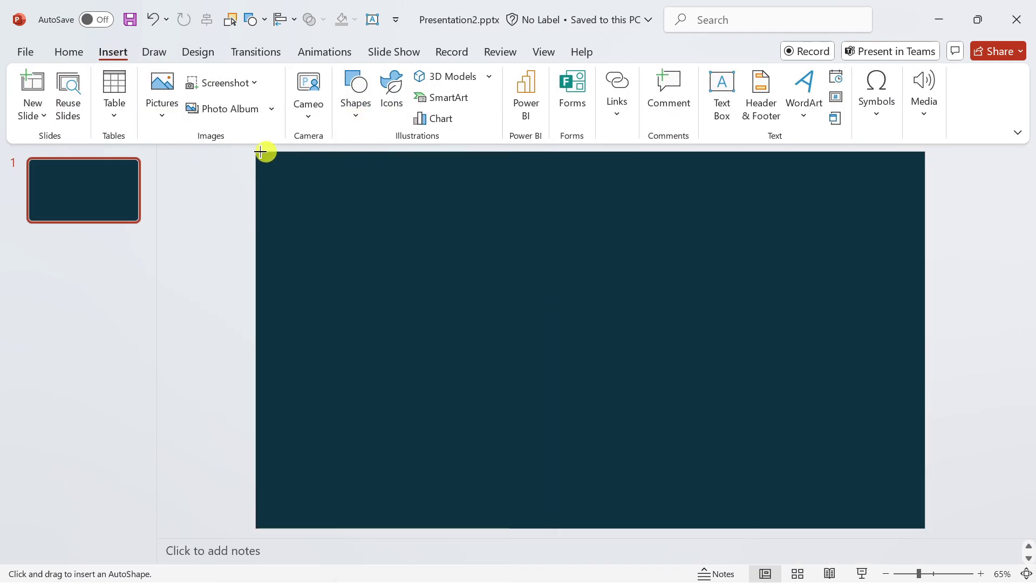
pyautogui.moveTo(265, 182); pyautogui.dragTo(854, 529)
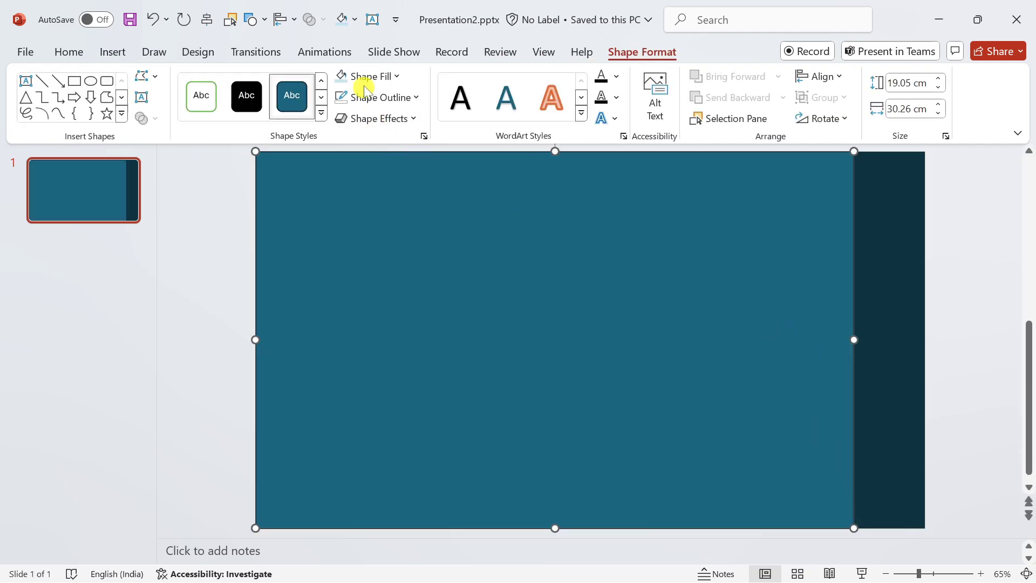
# - Fill the rectangle light blue and remove its outline
pyautogui.click(363, 76)
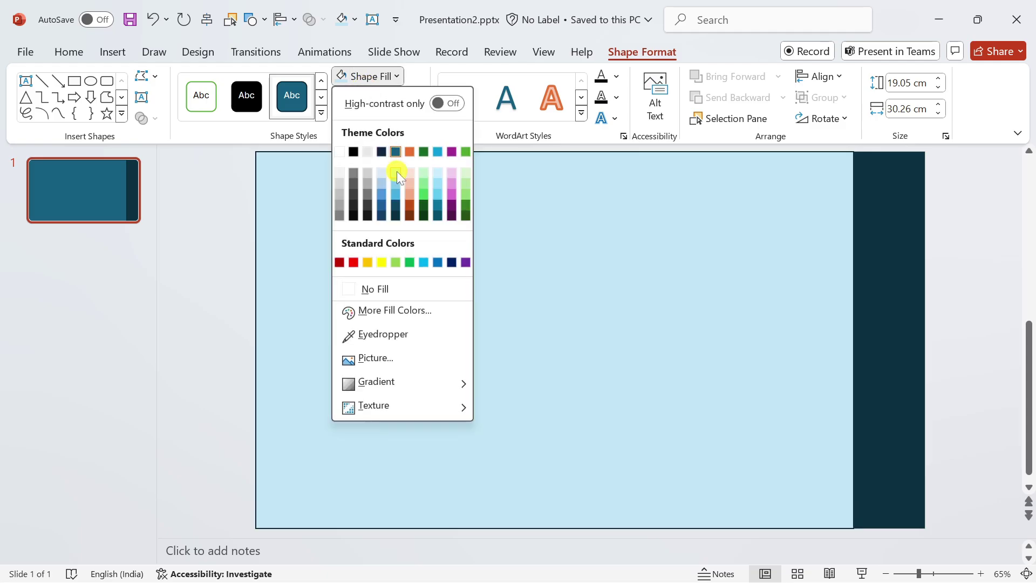
pyautogui.click(396, 170)
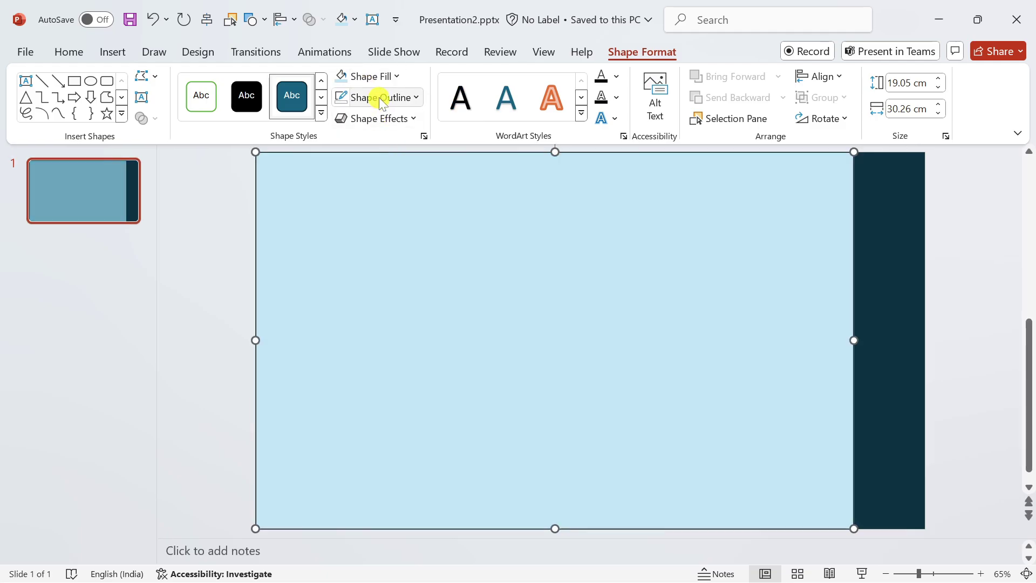
pyautogui.click(379, 97)
pyautogui.click(352, 309)
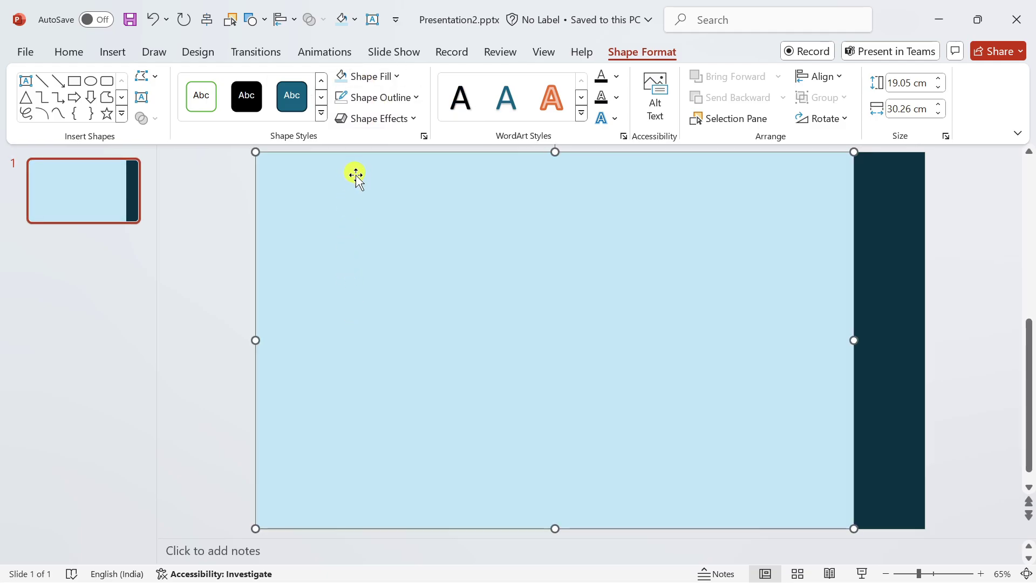
# - Draw a rounded-rectangle tab at the bottom right and duplicate it up the right strip
pyautogui.click(112, 52)
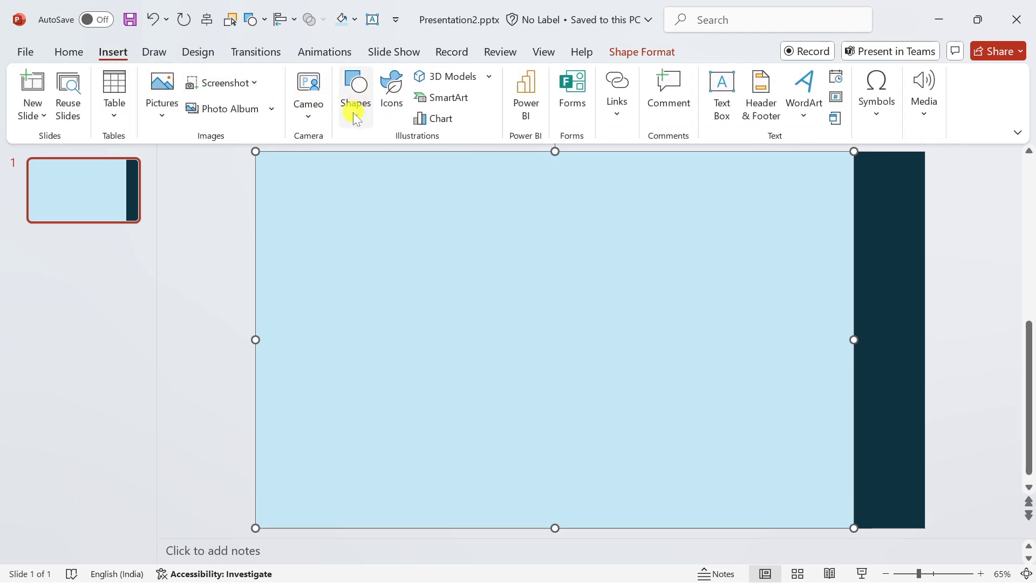
pyautogui.click(355, 108)
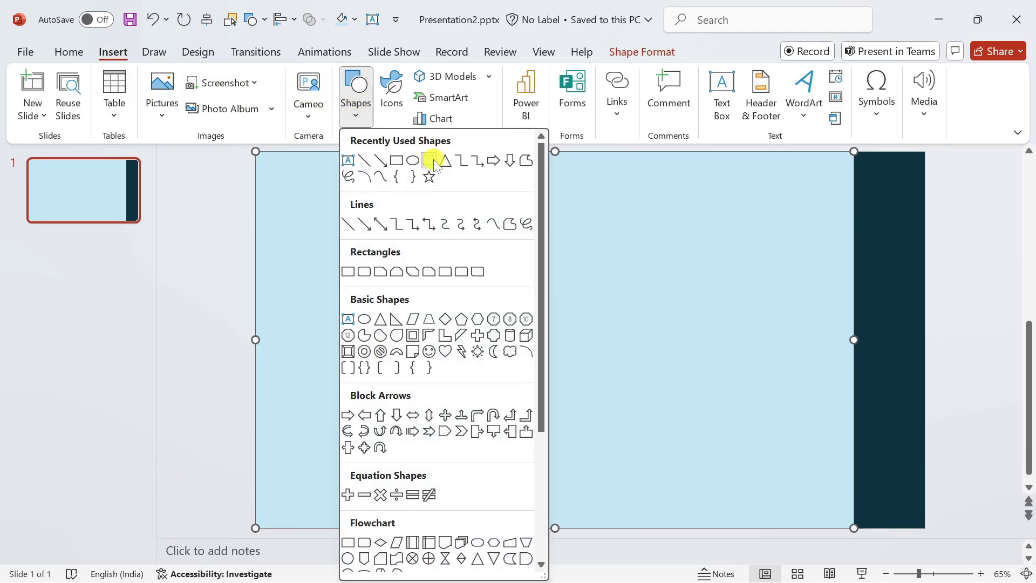
pyautogui.click(432, 160)
pyautogui.moveTo(810, 461); pyautogui.dragTo(886, 499)
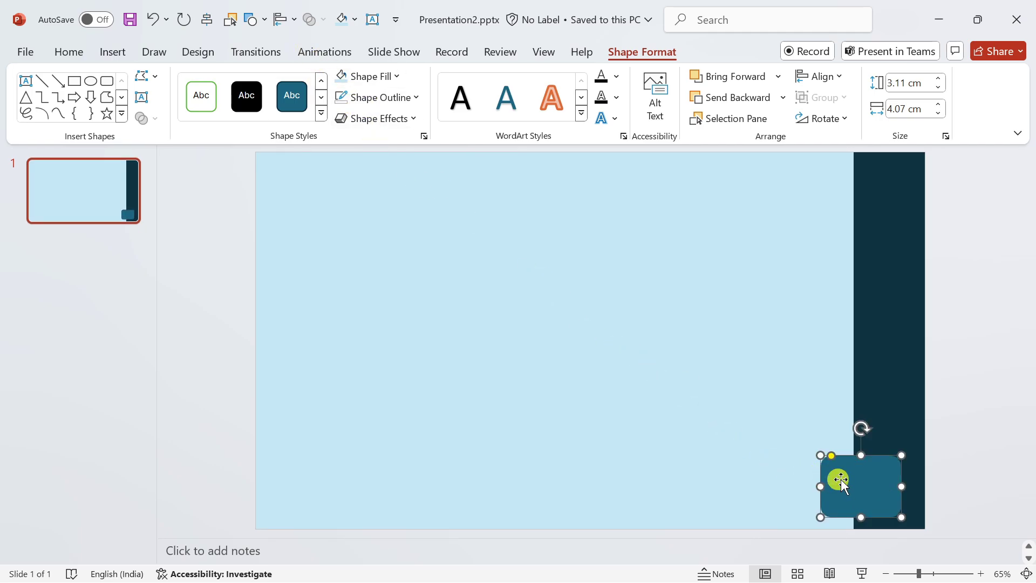
pyautogui.moveTo(843, 477); pyautogui.dragTo(826, 211)
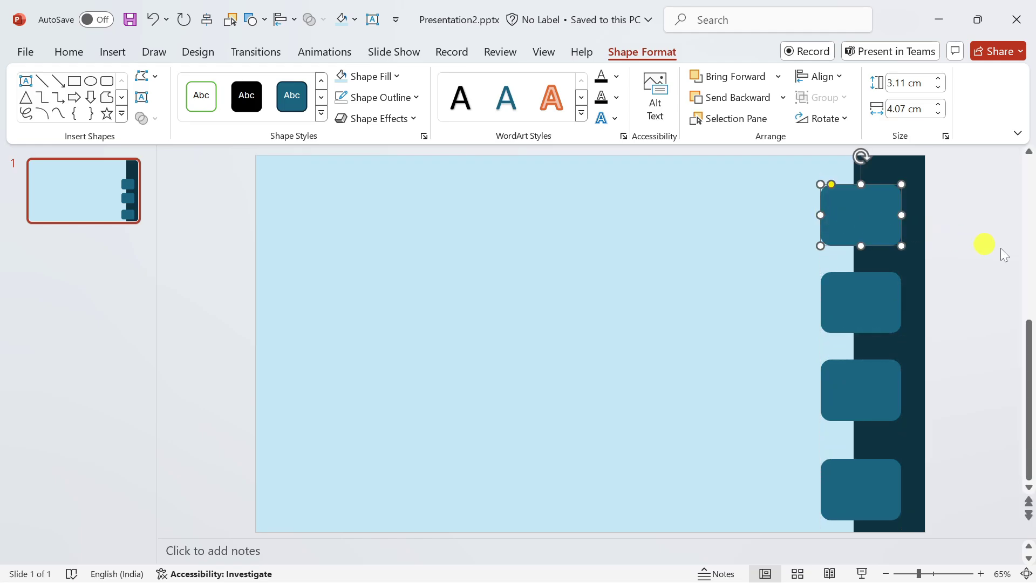
# - Select all four rounded tabs and distribute them evenly from top to bottom
pyautogui.click(999, 244)
pyautogui.moveTo(941, 533); pyautogui.dragTo(780, 535)
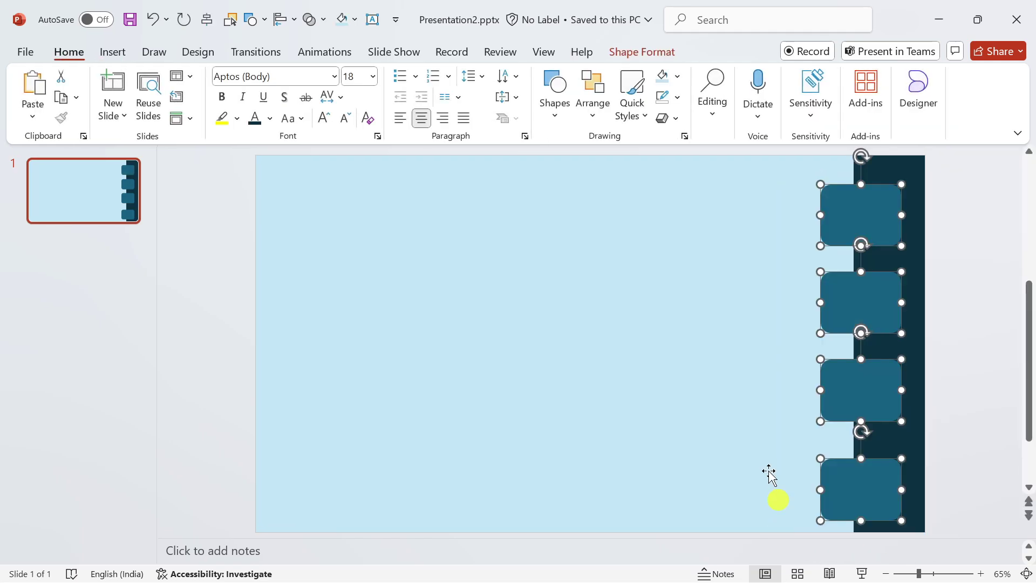
pyautogui.click(592, 108)
pyautogui.moveTo(623, 390)
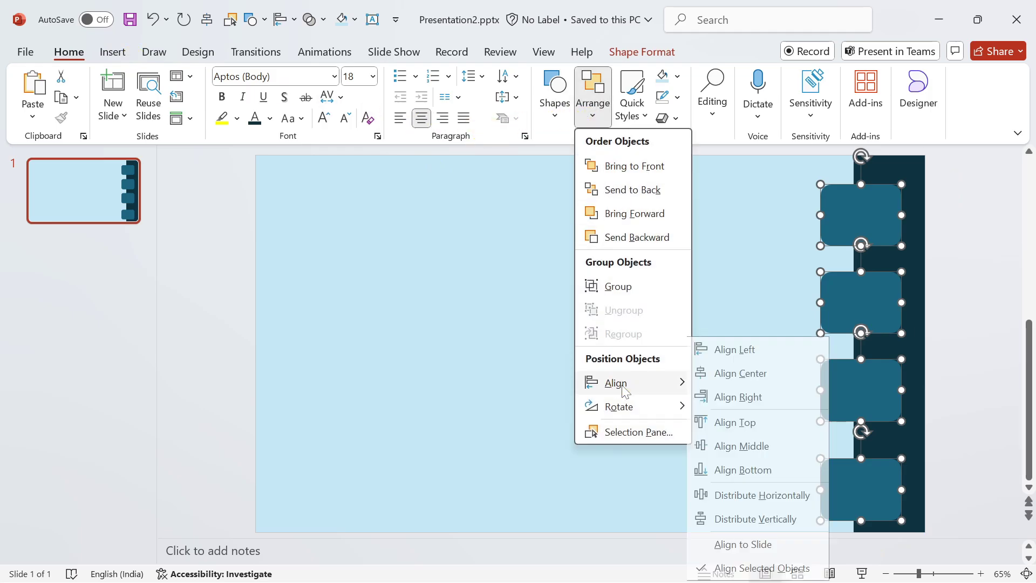
pyautogui.click(735, 519)
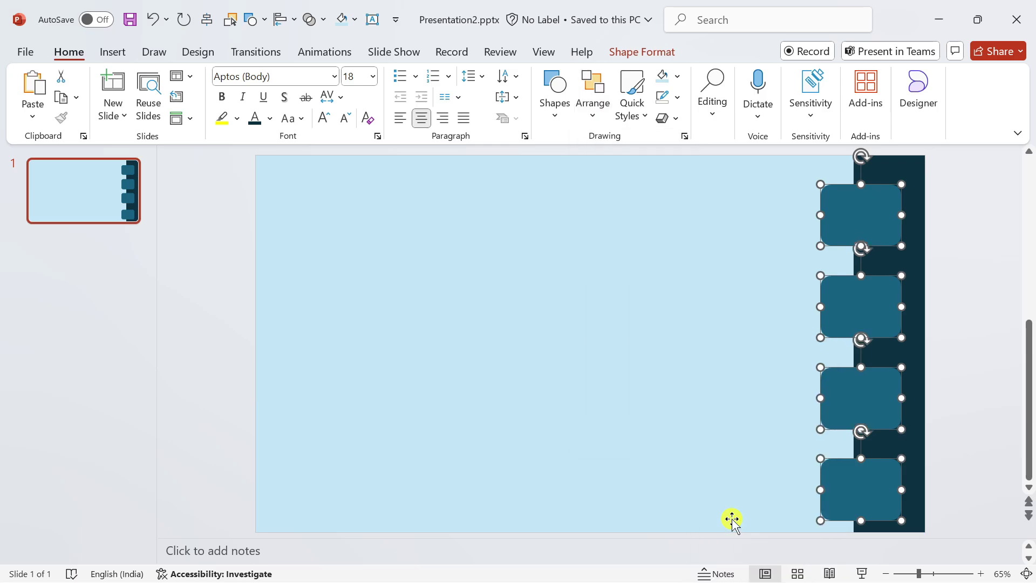
# - Duplicate slide 1 three times, then delete all tabs on slide 1 except the bottom one
pyautogui.click(80, 189)
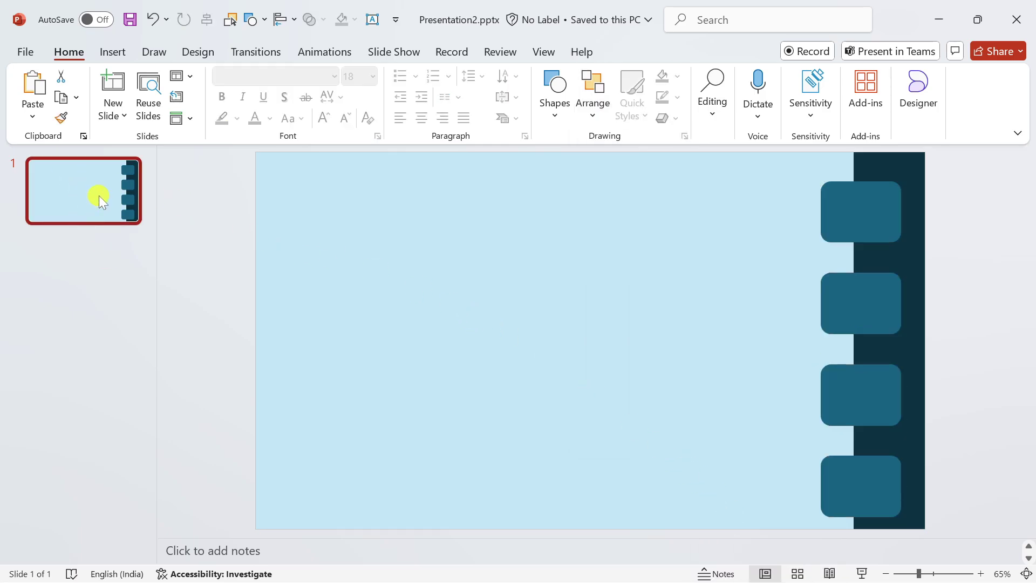
pyautogui.hotkey('ctrl', 'd')
pyautogui.hotkey('ctrl', 'd')
pyautogui.hotkey('ctrl', 'd')
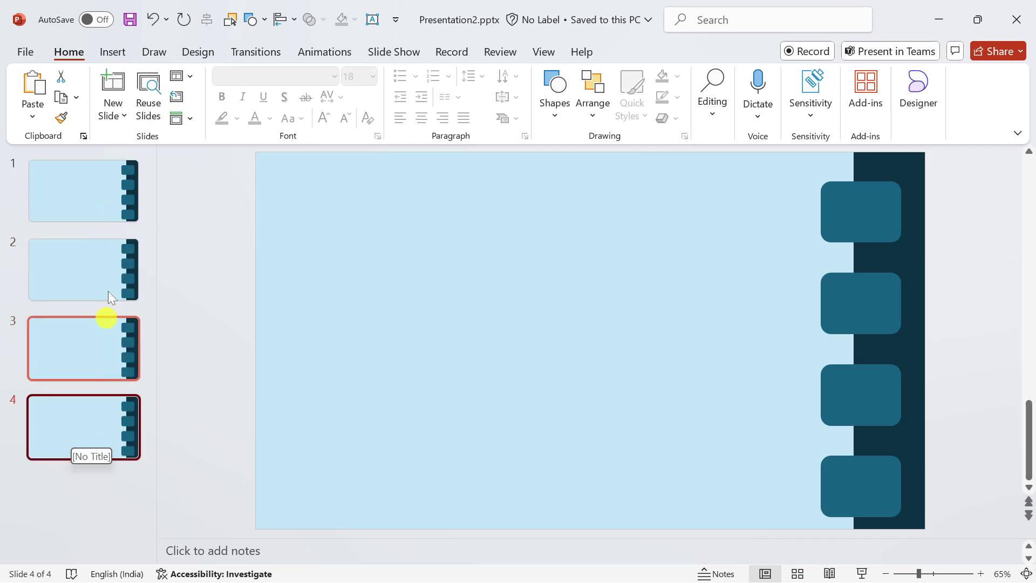
pyautogui.click(108, 200)
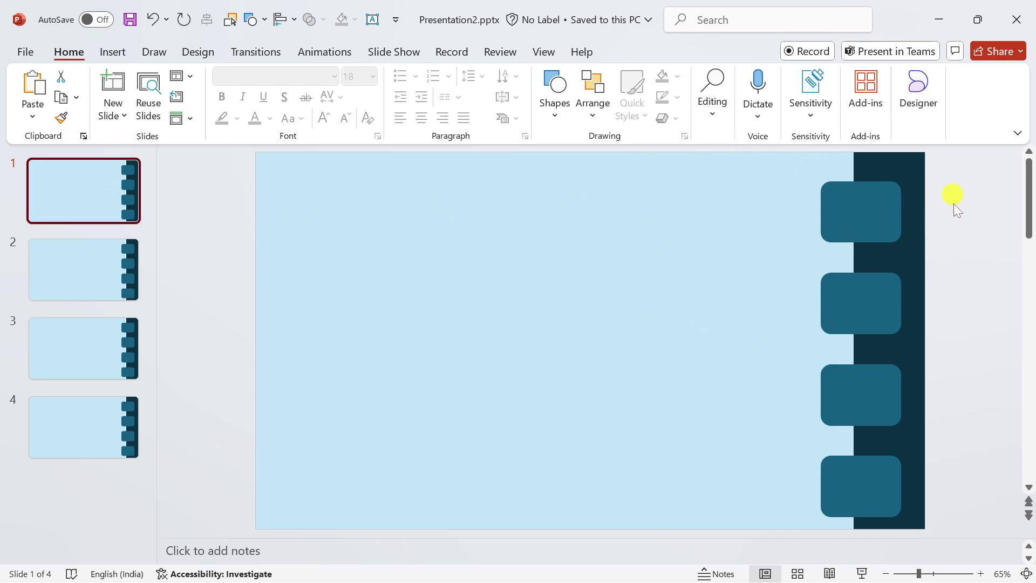
pyautogui.moveTo(954, 194); pyautogui.dragTo(787, 406)
pyautogui.press('Delete')
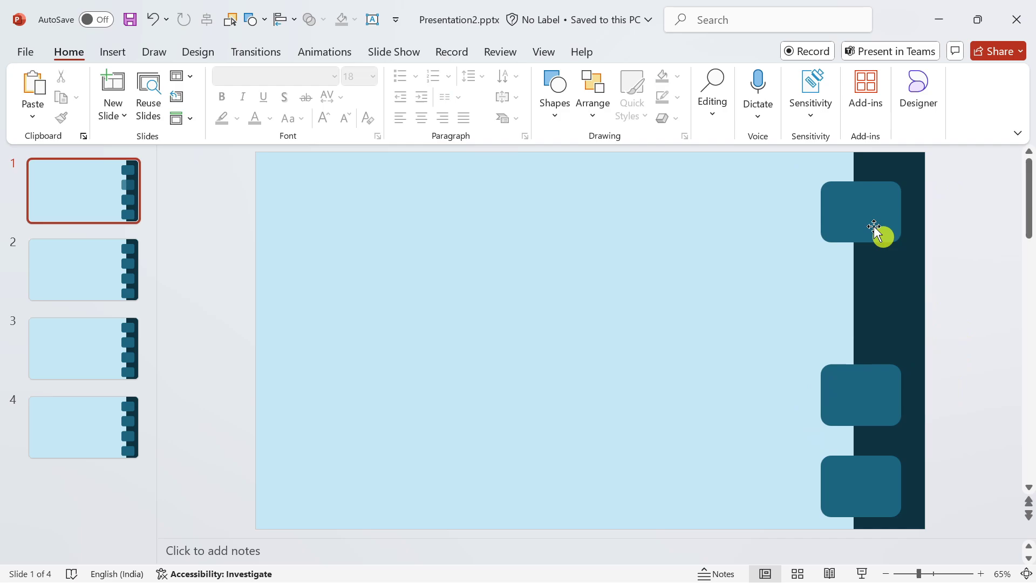
pyautogui.click(881, 234)
pyautogui.press('Delete')
pyautogui.click(857, 368)
pyautogui.press('Delete')
# - On slide 2, delete the bottom, second and top tabs, keeping only the third
pyautogui.click(139, 294)
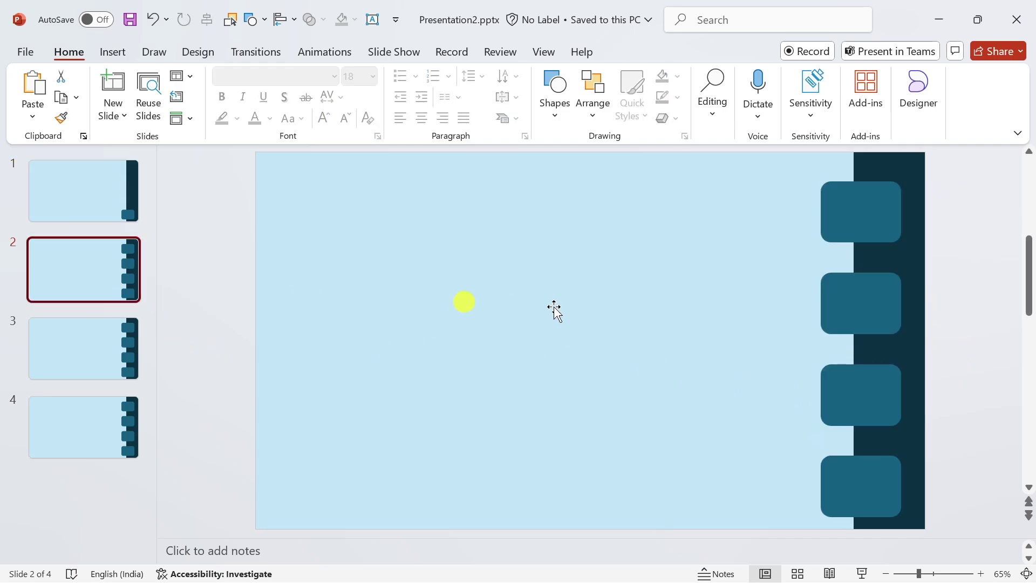
pyautogui.click(842, 478)
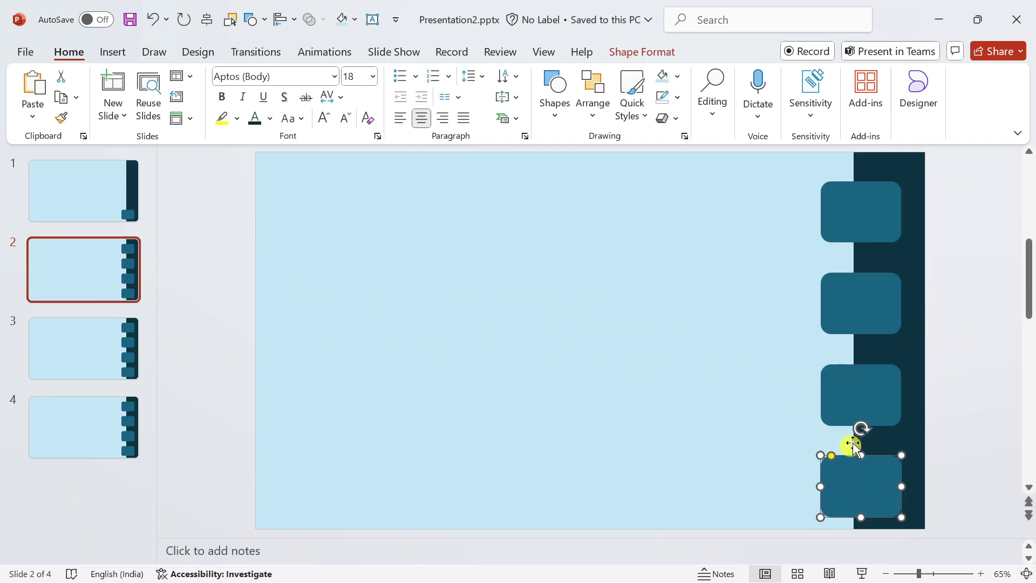
pyautogui.press('Delete')
pyautogui.click(859, 303)
pyautogui.press('Delete')
pyautogui.click(837, 210)
pyautogui.press('Delete')
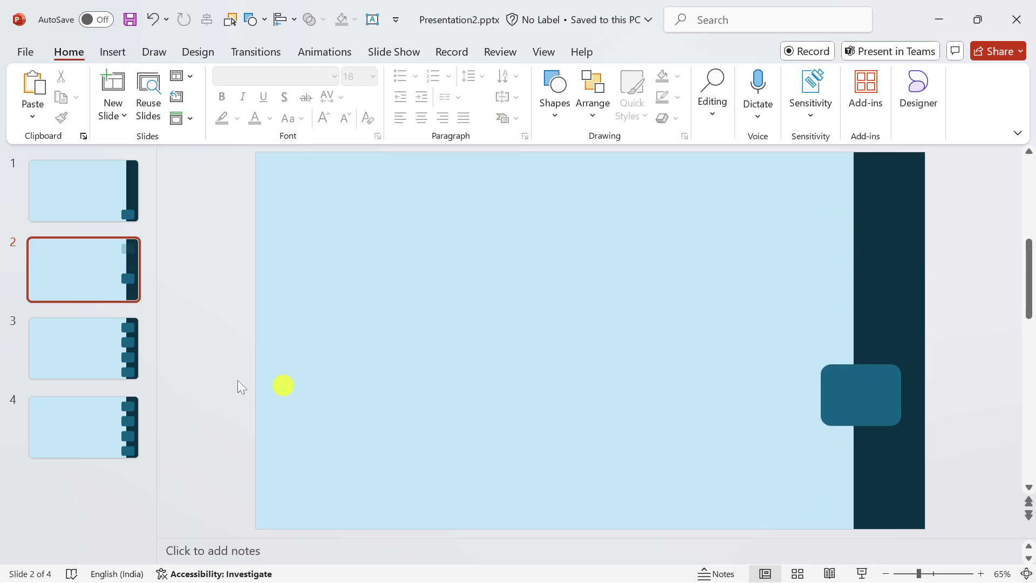
# - On slide 3, delete the third, bottom and top tabs, keeping only the second
pyautogui.click(104, 347)
pyautogui.click(839, 384)
pyautogui.press('Delete')
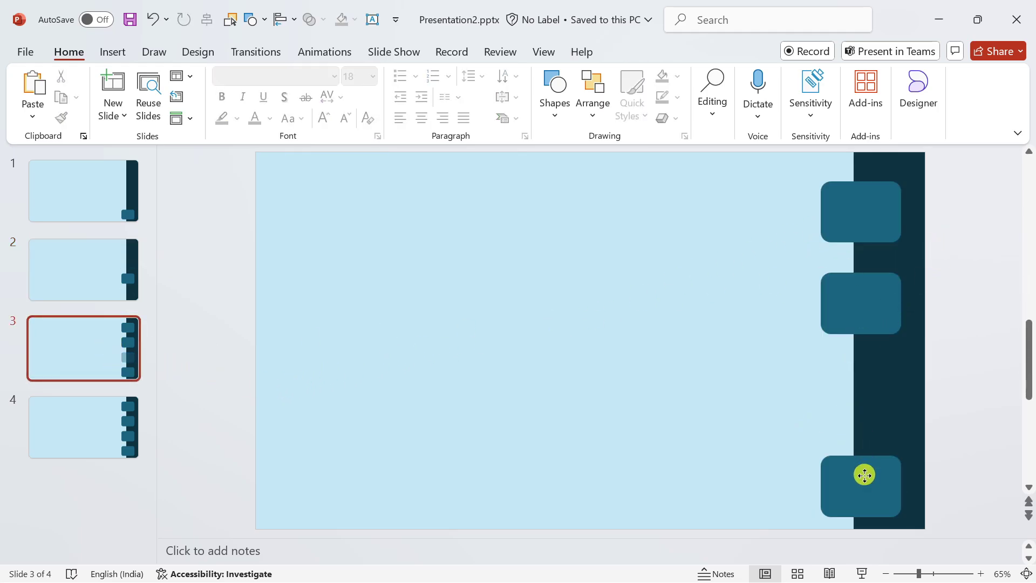
pyautogui.click(863, 474)
pyautogui.press('Delete')
pyautogui.click(867, 227)
pyautogui.press('Delete')
pyautogui.click(447, 353)
# - On slide 4, delete the second, third and bottom tabs, keeping only the top one
pyautogui.click(86, 426)
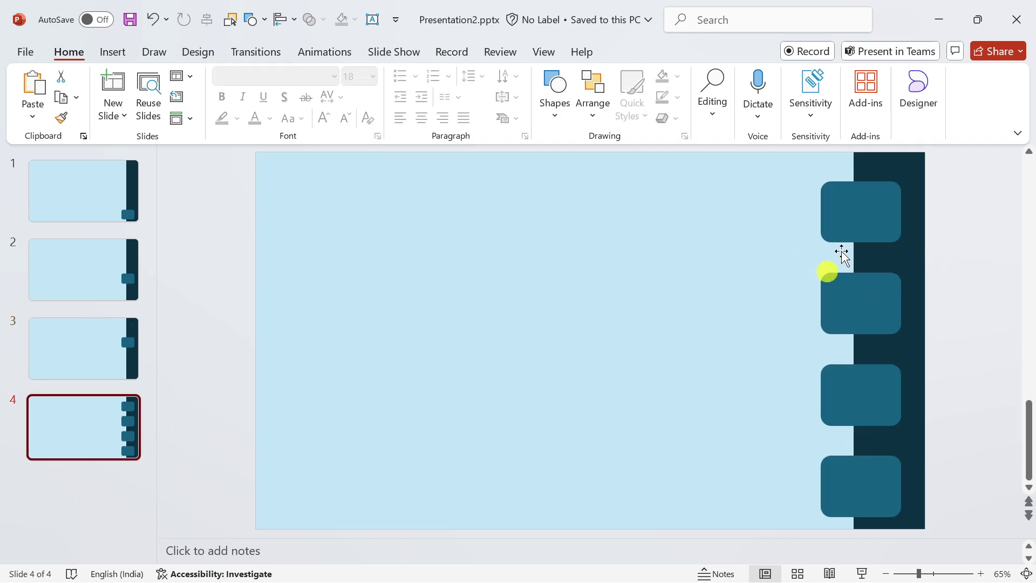
pyautogui.click(849, 324)
pyautogui.press('Delete')
pyautogui.click(861, 379)
pyautogui.press('Delete')
pyautogui.click(840, 479)
pyautogui.press('Delete')
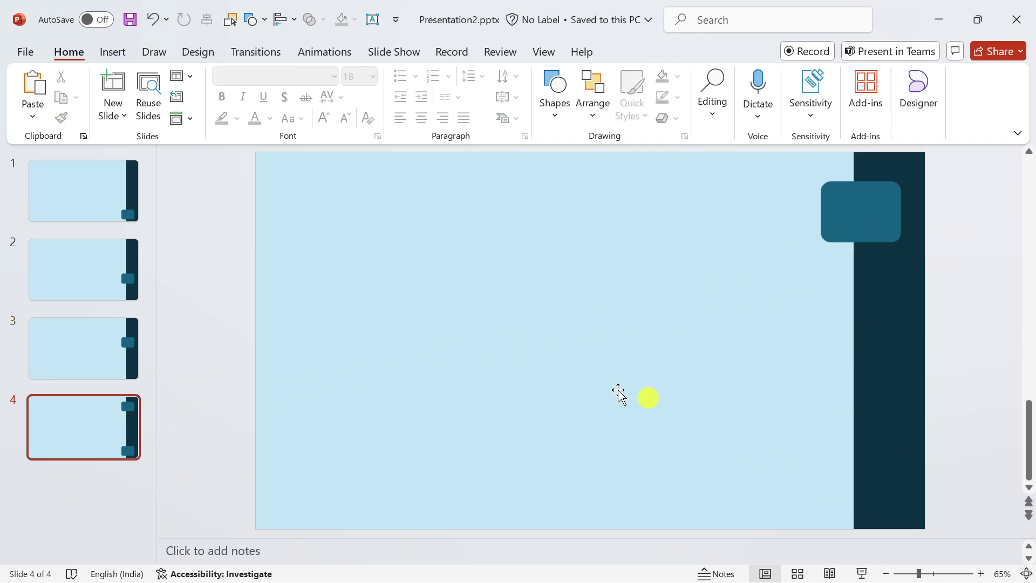
# - On slide 1, union the light-blue rectangle with the bottom tab into one shape
pyautogui.click(104, 192)
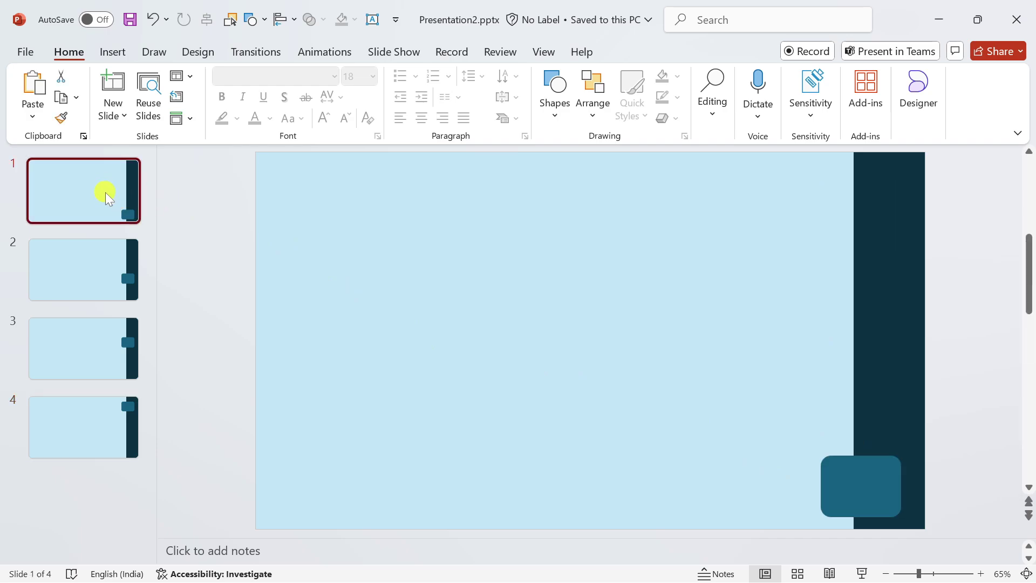
pyautogui.click(562, 478)
pyautogui.keyDown('shift'); pyautogui.click(832, 497); pyautogui.keyUp('shift')
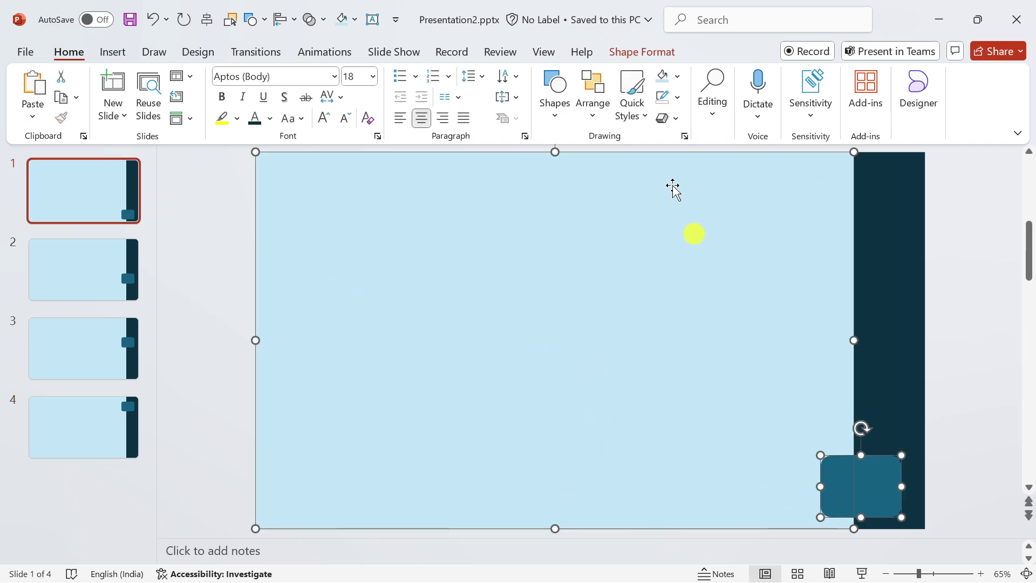
pyautogui.click(642, 51)
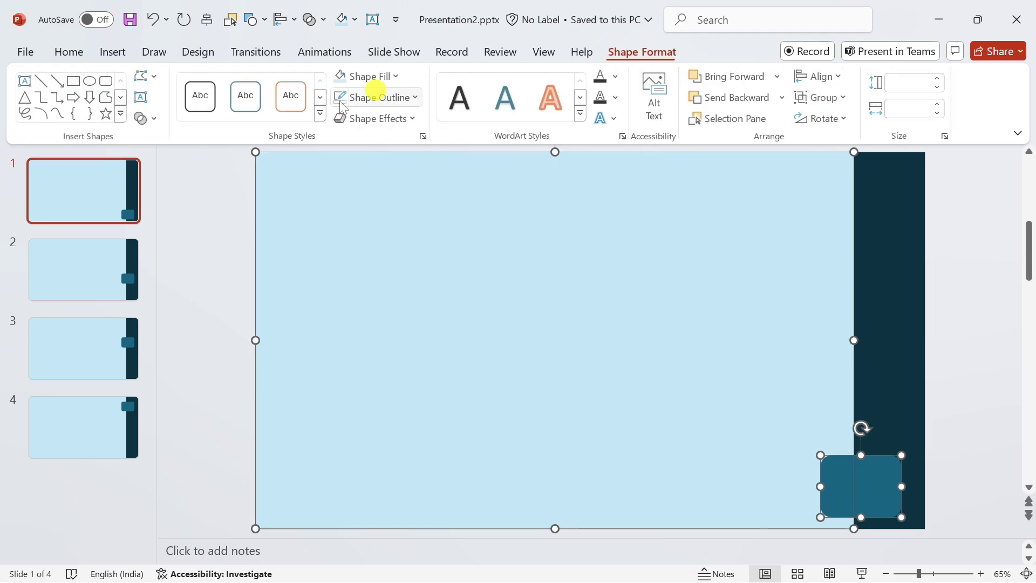
pyautogui.click(155, 120)
pyautogui.click(178, 140)
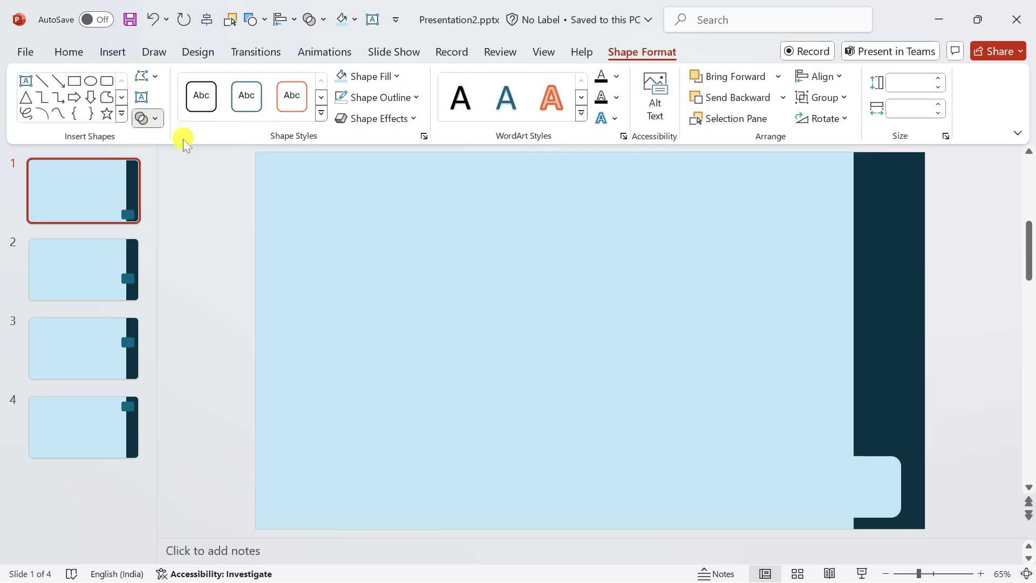
# - On slide 2, union the light-blue panel with its tab square
pyautogui.click(104, 275)
pyautogui.click(497, 395)
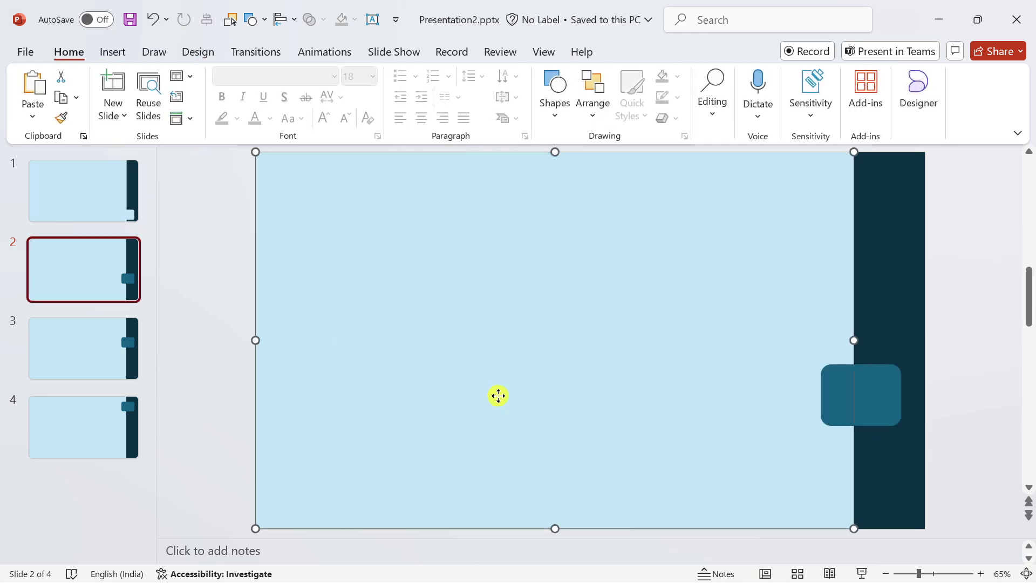
pyautogui.keyDown('shift'); pyautogui.click(845, 409); pyautogui.keyUp('shift')
pyautogui.click(311, 20)
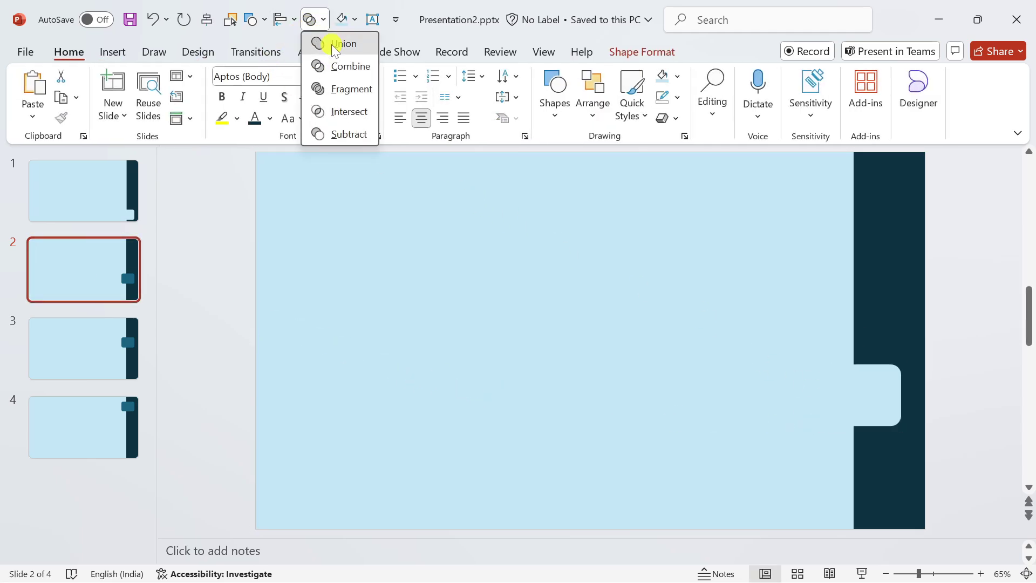
pyautogui.click(336, 44)
# - On slide 3, union the light-blue panel with its tab square
pyautogui.click(97, 331)
pyautogui.click(374, 354)
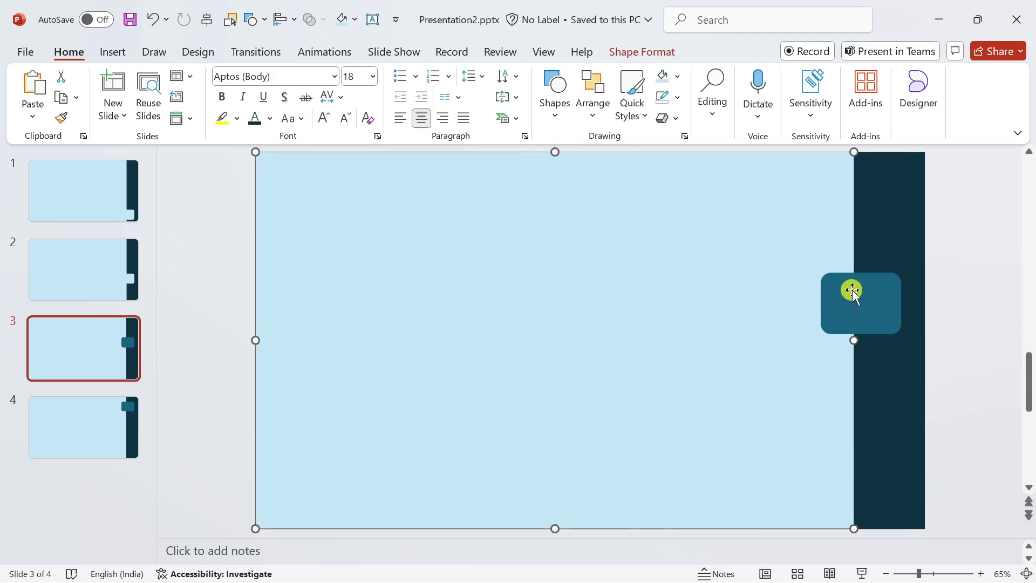
pyautogui.press('Escape')
pyautogui.click(793, 331)
pyautogui.keyDown('shift'); pyautogui.click(869, 308); pyautogui.keyUp('shift')
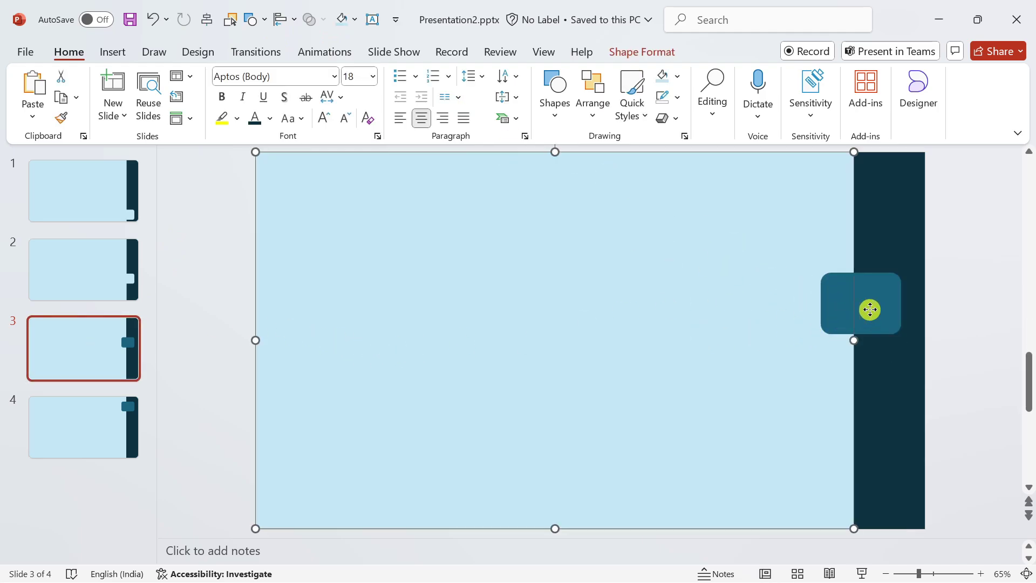
pyautogui.click(310, 24)
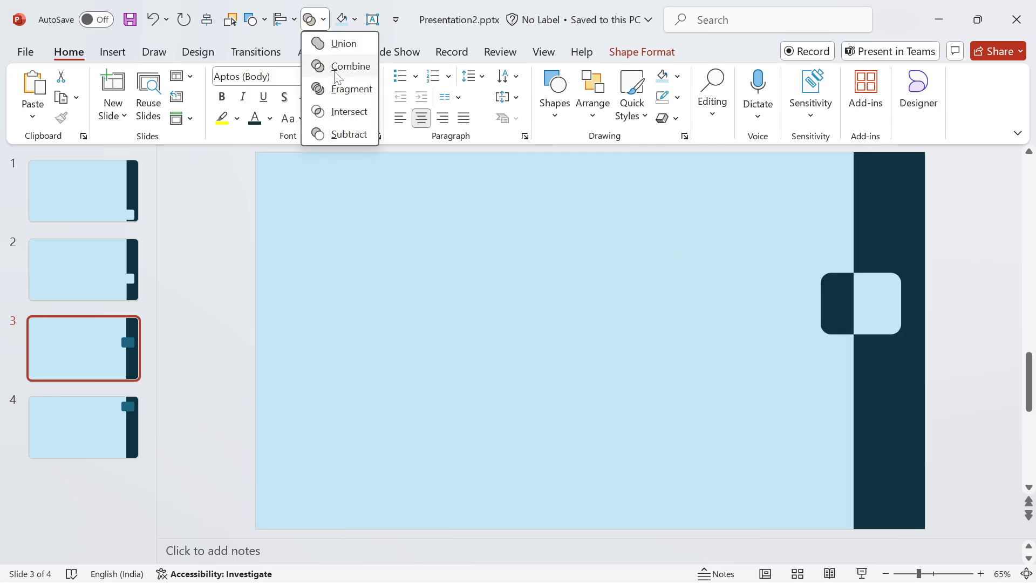
pyautogui.click(341, 43)
# - On slide 4, union the light-blue panel with the top rounded square
pyautogui.click(81, 411)
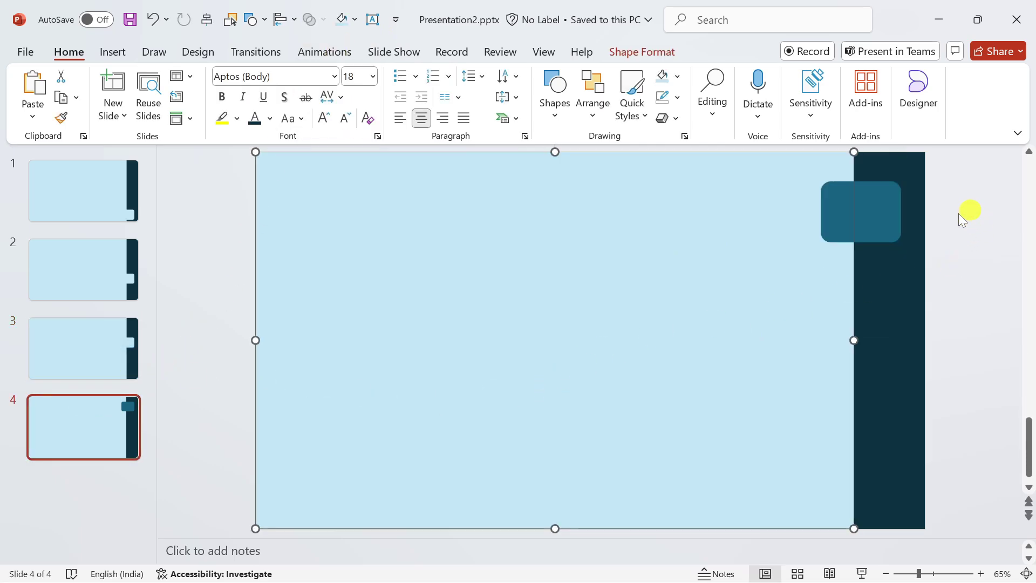
pyautogui.click(834, 207)
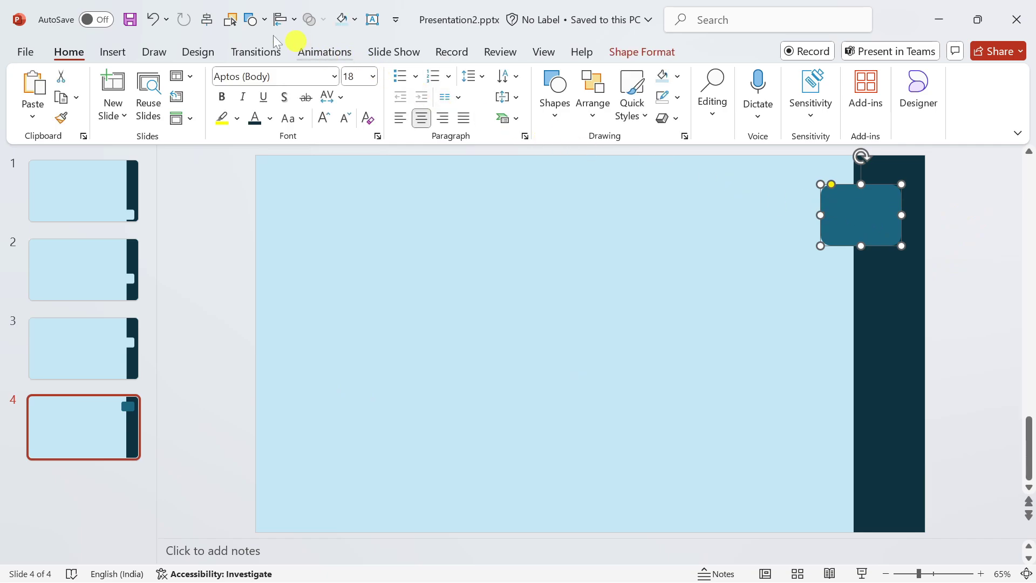
pyautogui.keyDown('shift'); pyautogui.click(804, 276); pyautogui.keyUp('shift')
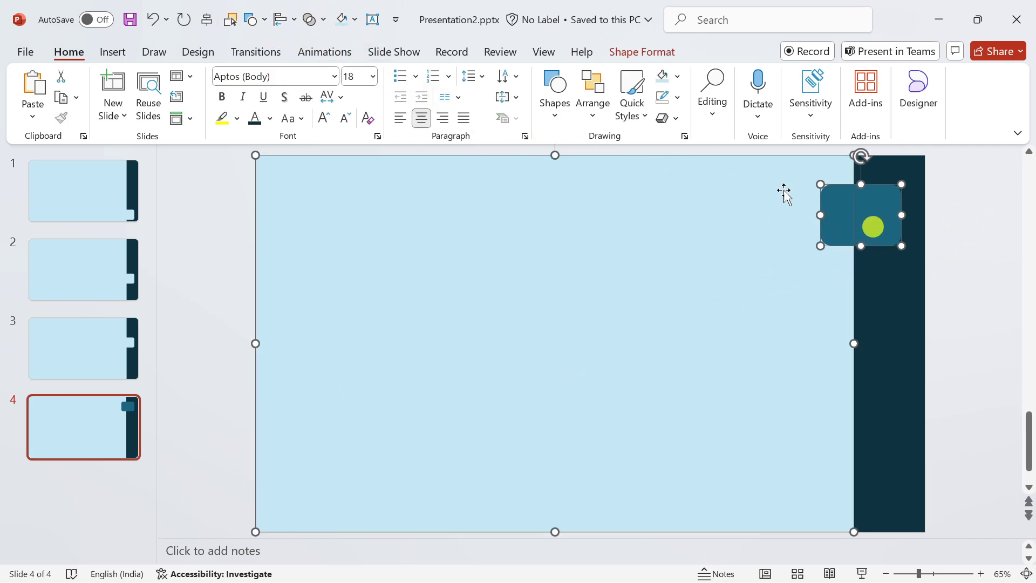
pyautogui.click(958, 345)
pyautogui.click(687, 370)
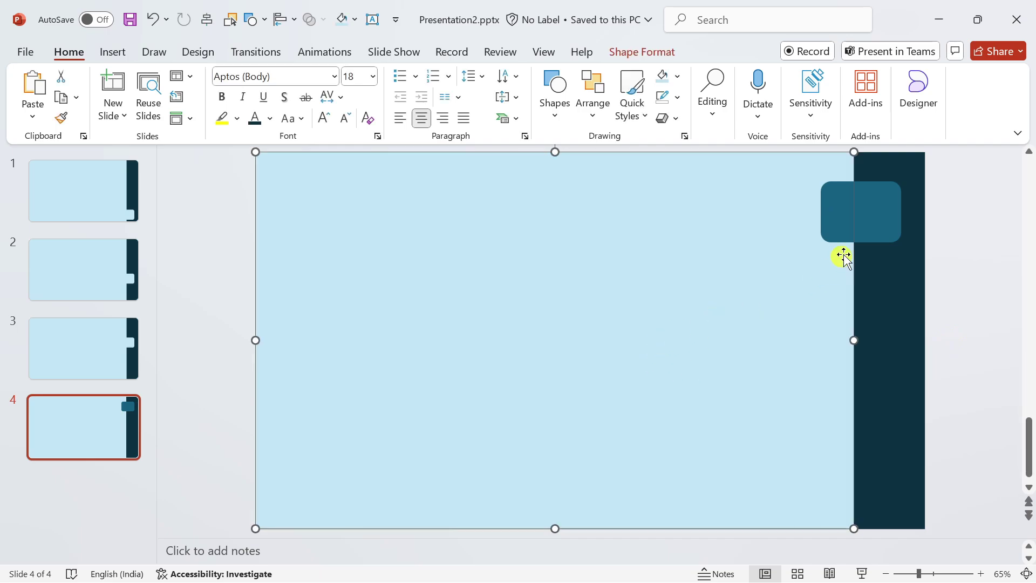
pyautogui.keyDown('shift'); pyautogui.click(874, 216); pyautogui.keyUp('shift')
pyautogui.click(321, 22)
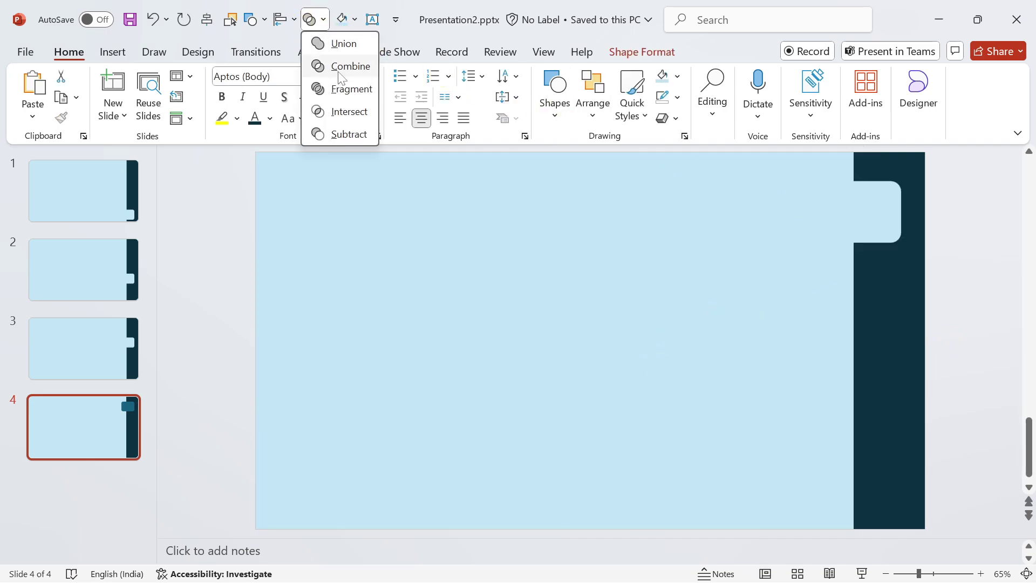
pyautogui.click(349, 44)
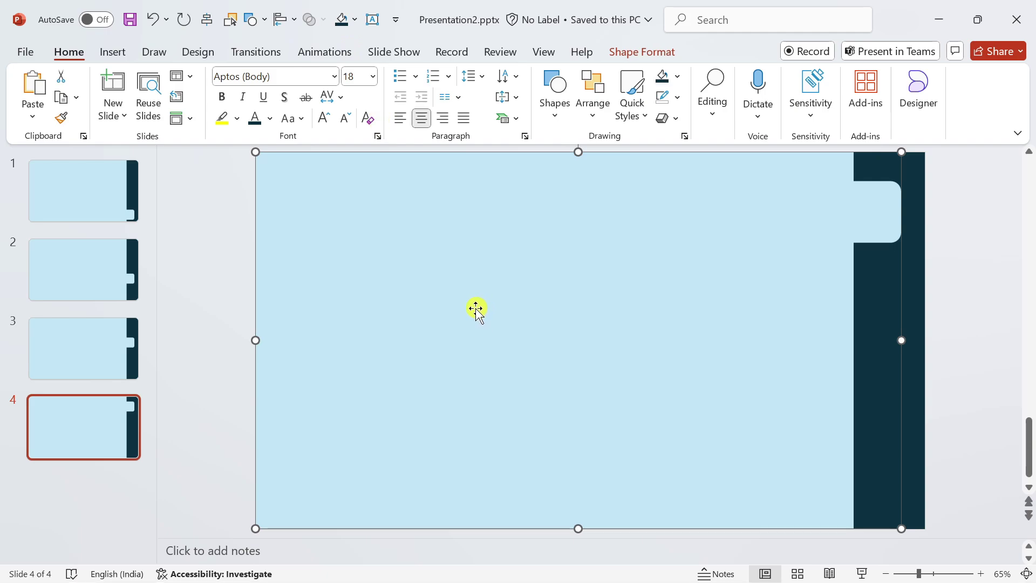
# - Draw a text box on slide 1 and set its font to Aptos Black, 88 pt
pyautogui.click(107, 192)
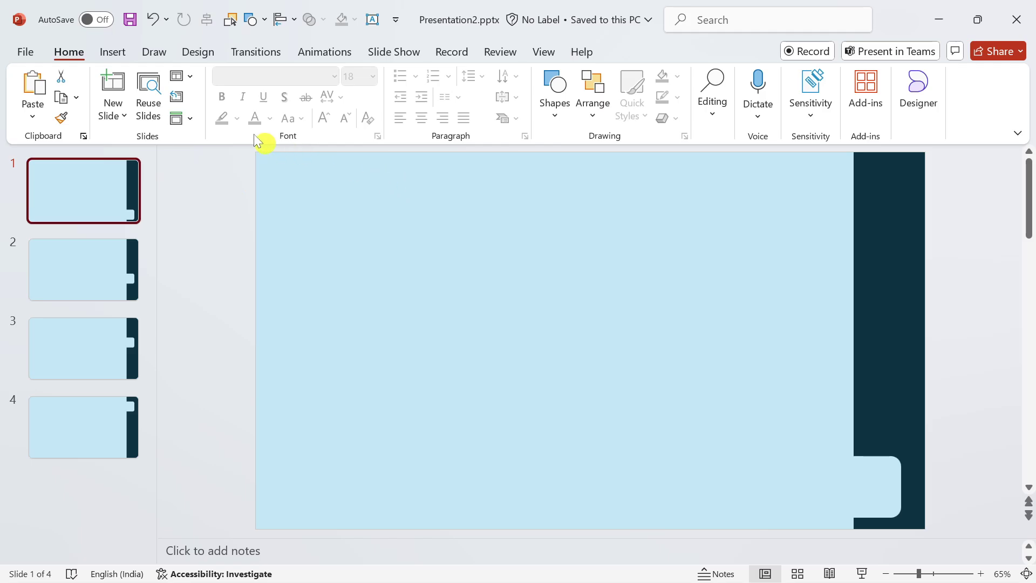
pyautogui.click(111, 51)
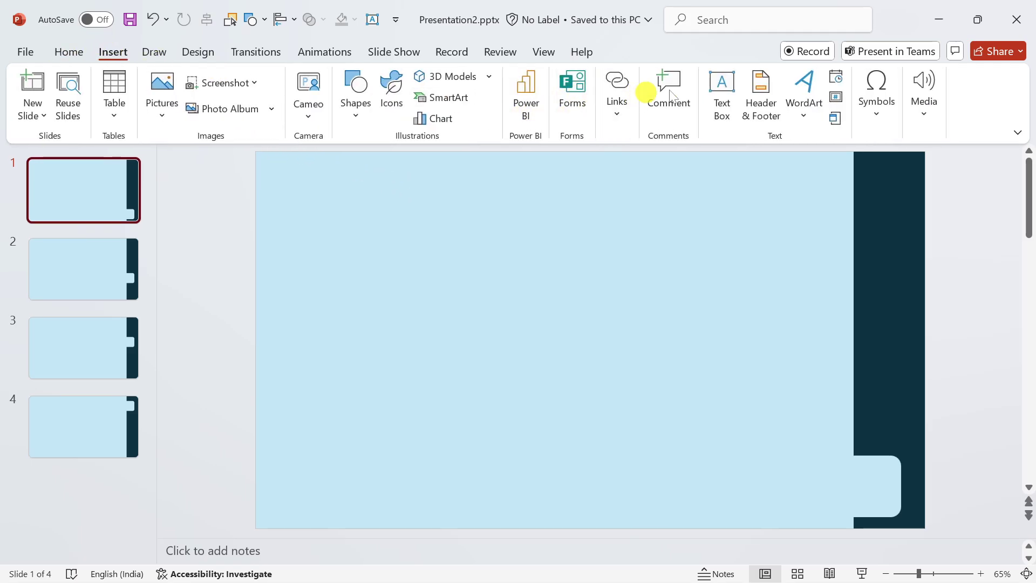
pyautogui.click(721, 92)
pyautogui.moveTo(618, 257); pyautogui.dragTo(741, 335)
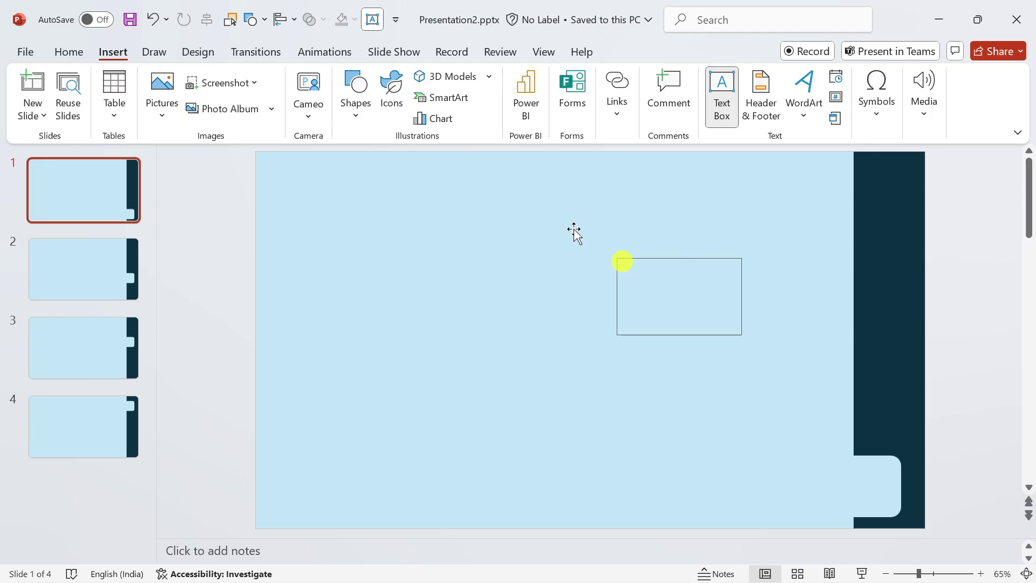
pyautogui.click(334, 76)
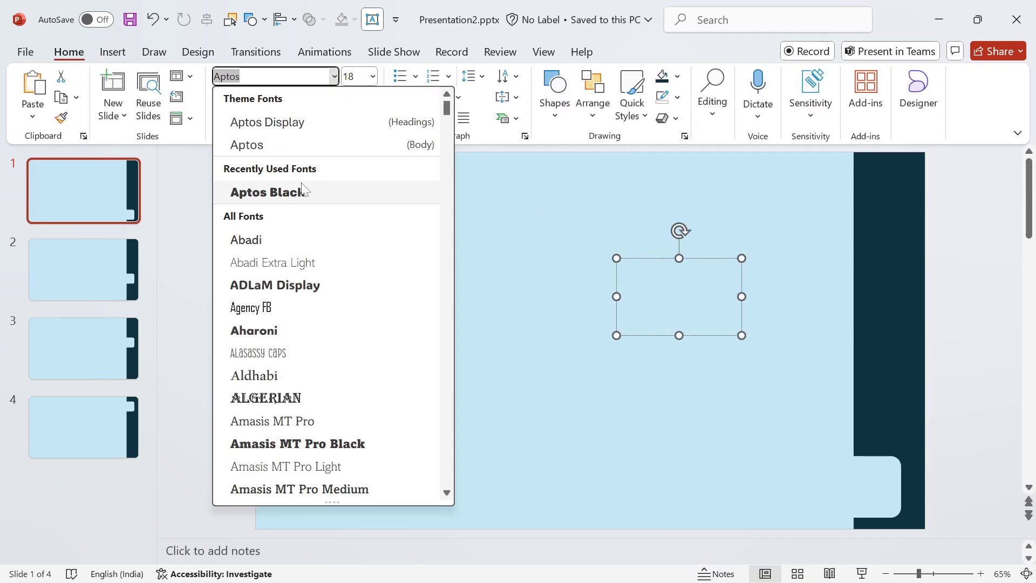
pyautogui.click(297, 195)
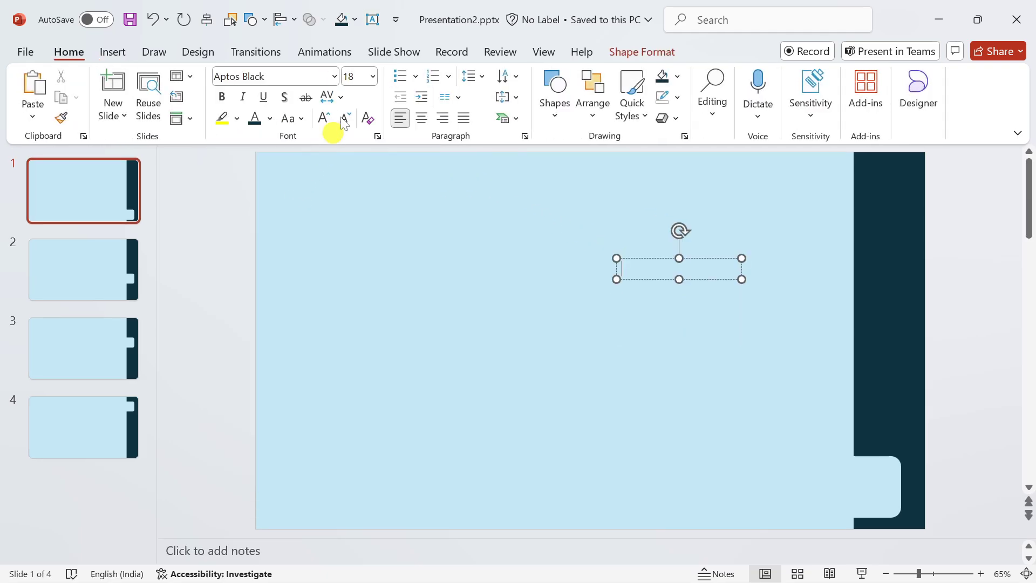
pyautogui.click(380, 78)
pyautogui.write('88')
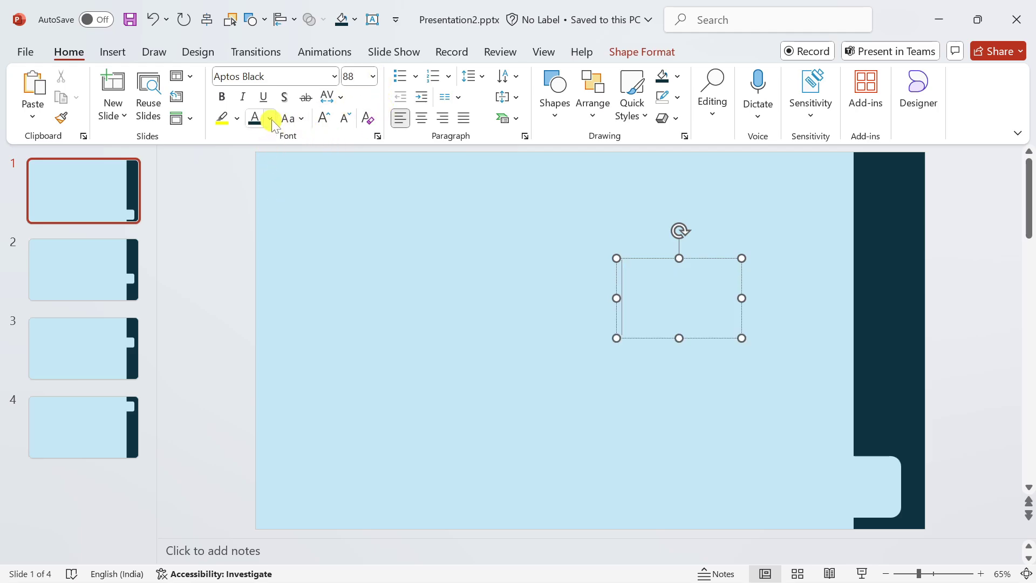
# - Type a dark teal "1" and move the box onto the bottom-right tab
pyautogui.click(270, 119)
pyautogui.click(310, 258)
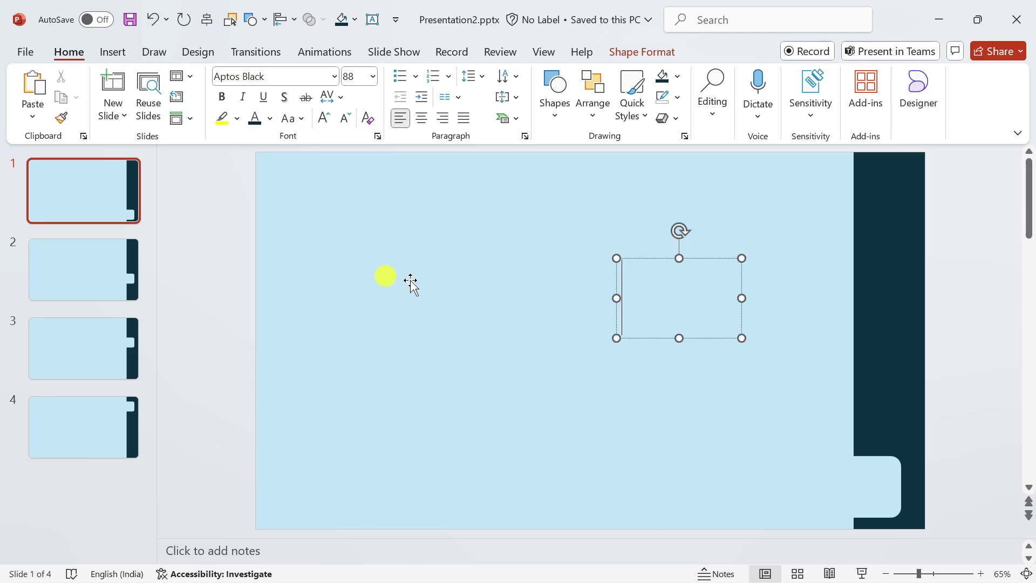
pyautogui.write('1')
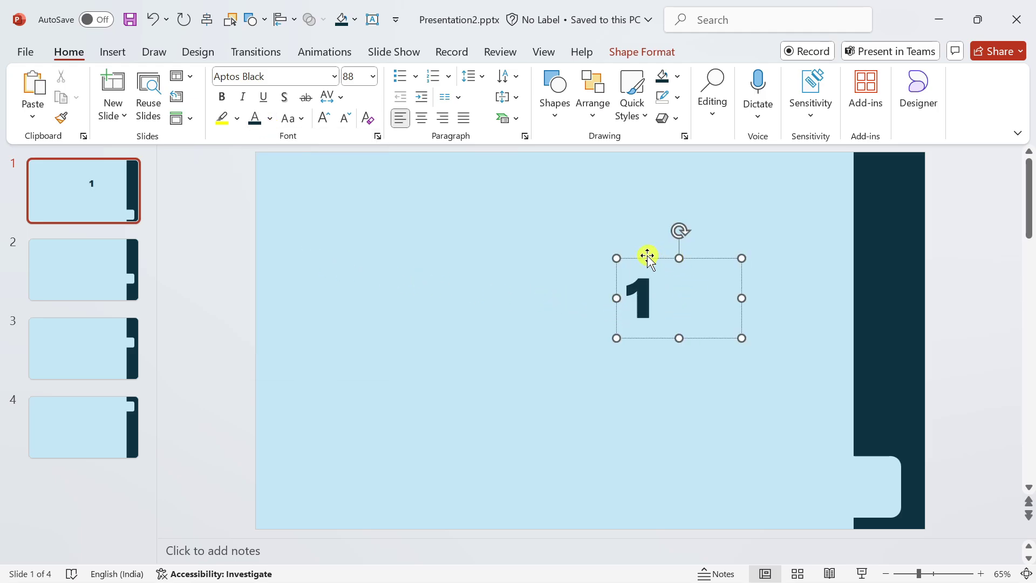
pyautogui.click(648, 258)
pyautogui.moveTo(647, 257); pyautogui.dragTo(881, 444)
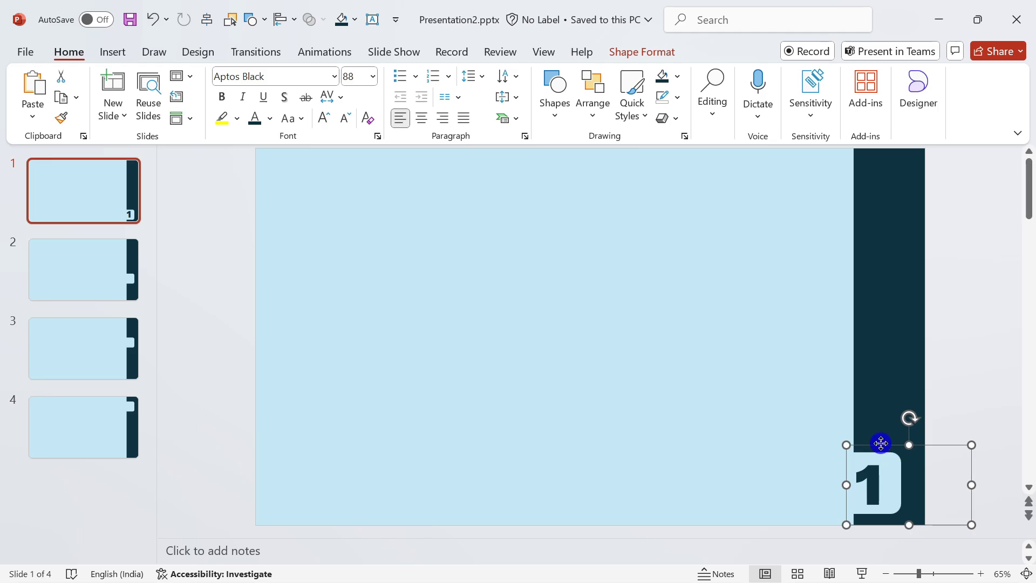
# - Apply an inner shadow preset to the "1" text (50% transparency, 5 pt blur, 180°)
pyautogui.rightClick(881, 443)
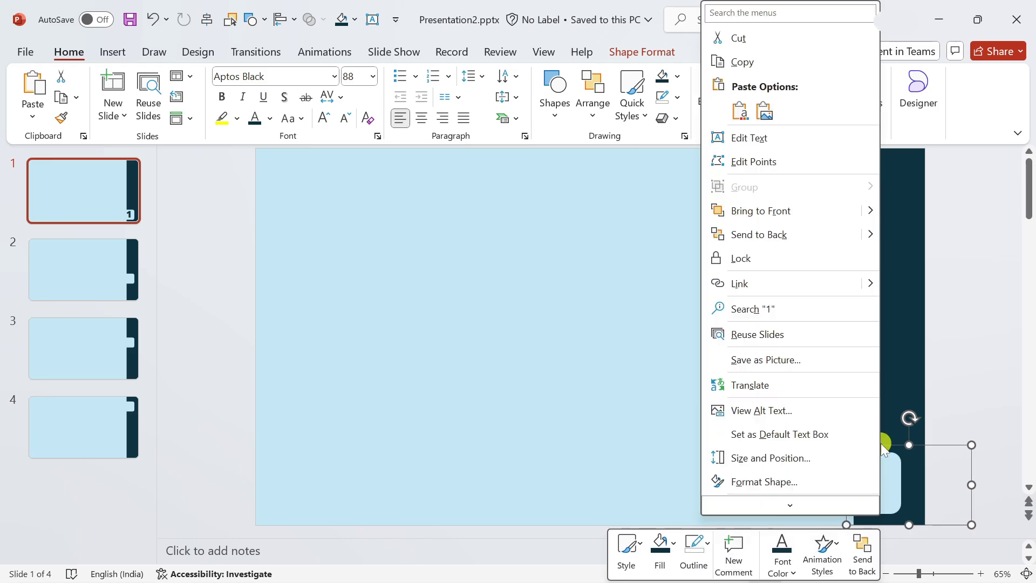
pyautogui.click(801, 480)
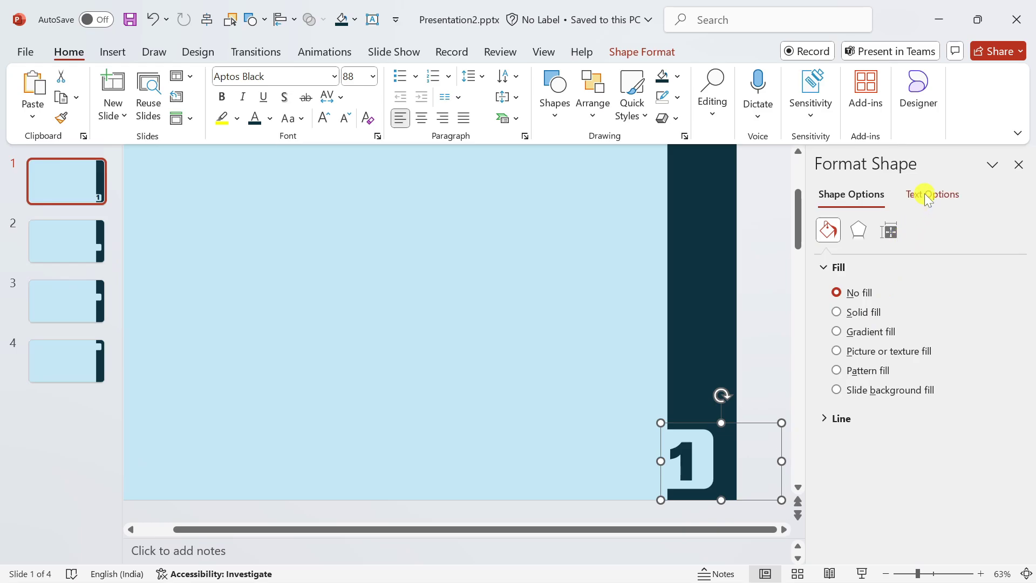
pyautogui.click(924, 193)
pyautogui.click(860, 231)
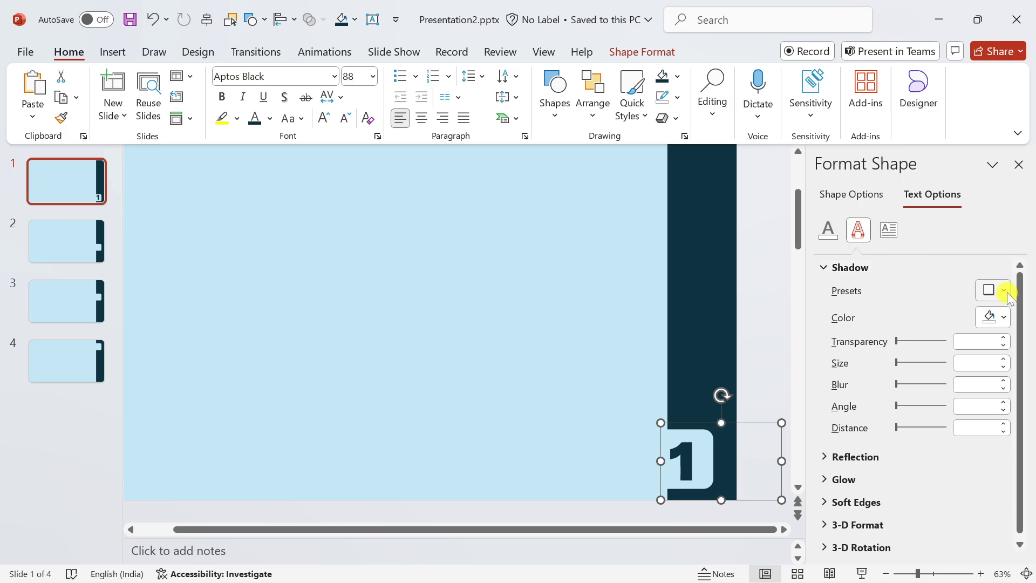
pyautogui.click(1005, 292)
pyautogui.scroll(-5, 925, 449)
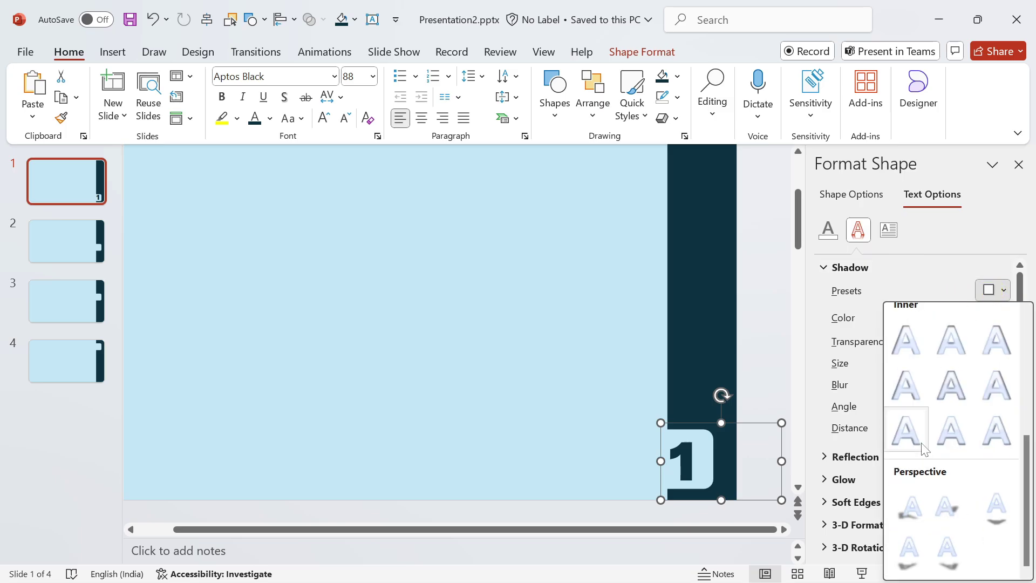
pyautogui.scroll(3, 914, 491)
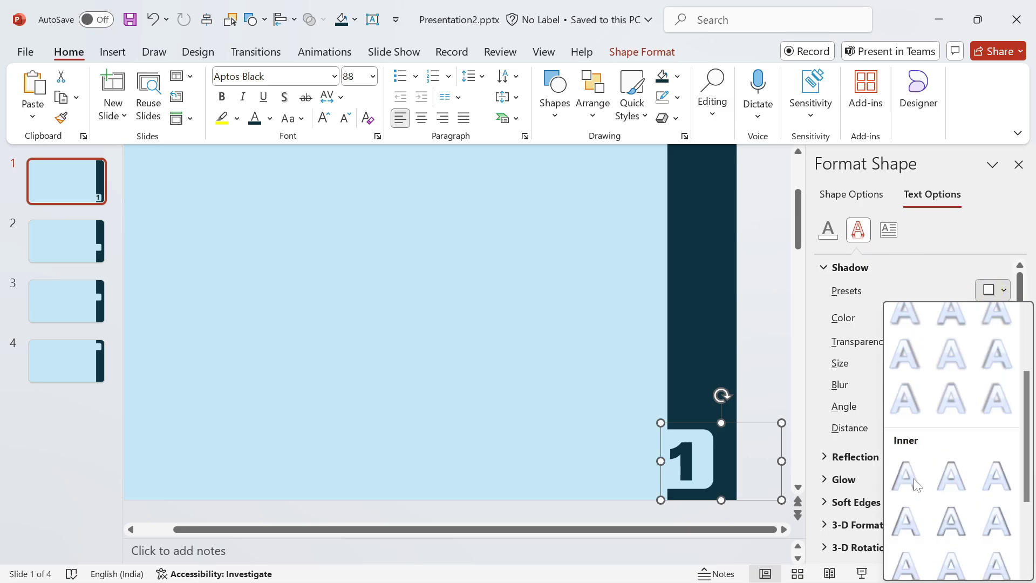
pyautogui.click(905, 520)
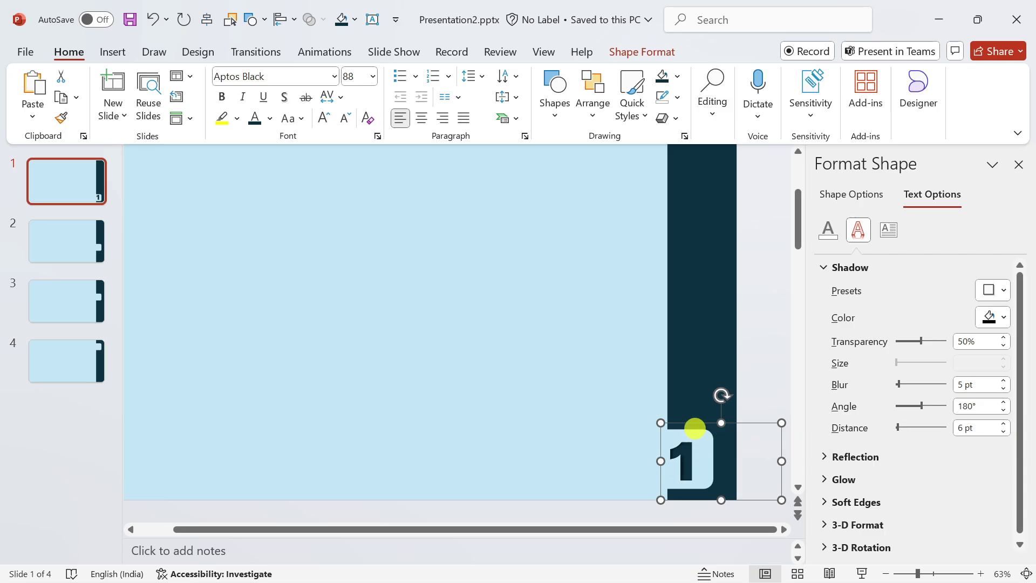
# - Place a copy of the "1" near the slide top and set it to 96 pt
pyautogui.moveTo(695, 423); pyautogui.dragTo(497, 158)
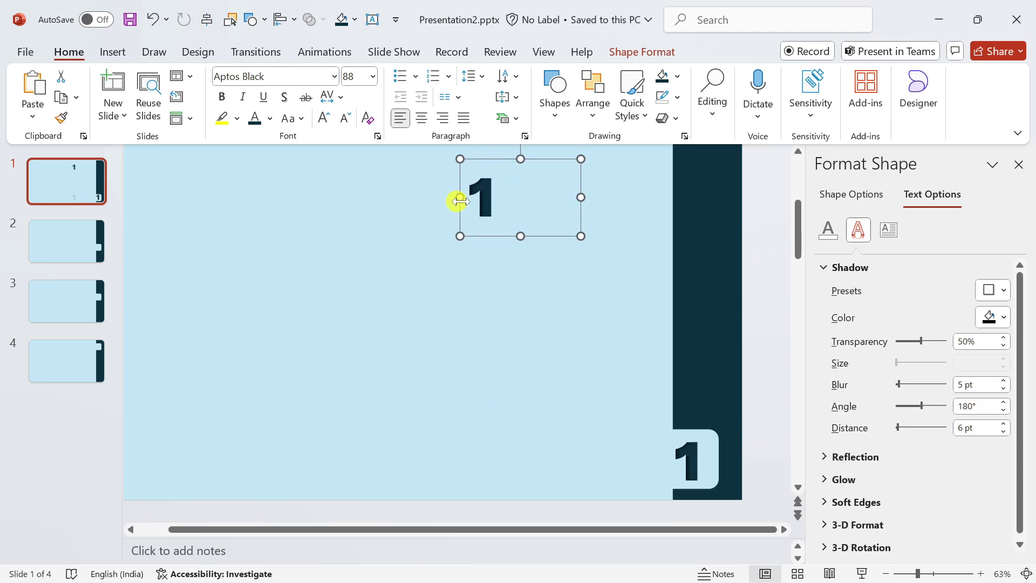
pyautogui.moveTo(458, 202); pyautogui.dragTo(482, 208)
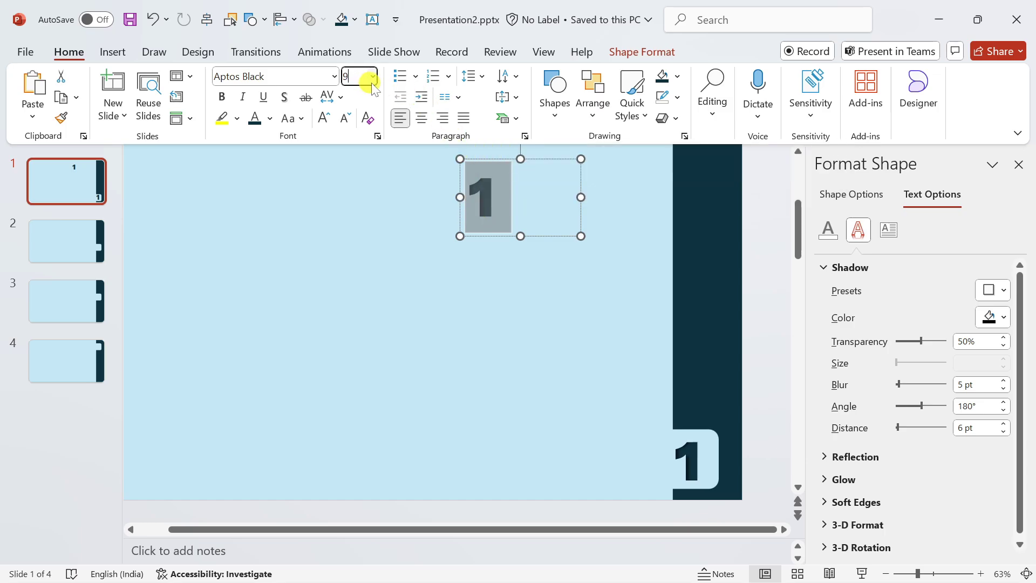
pyautogui.write('96')
pyautogui.press('Return')
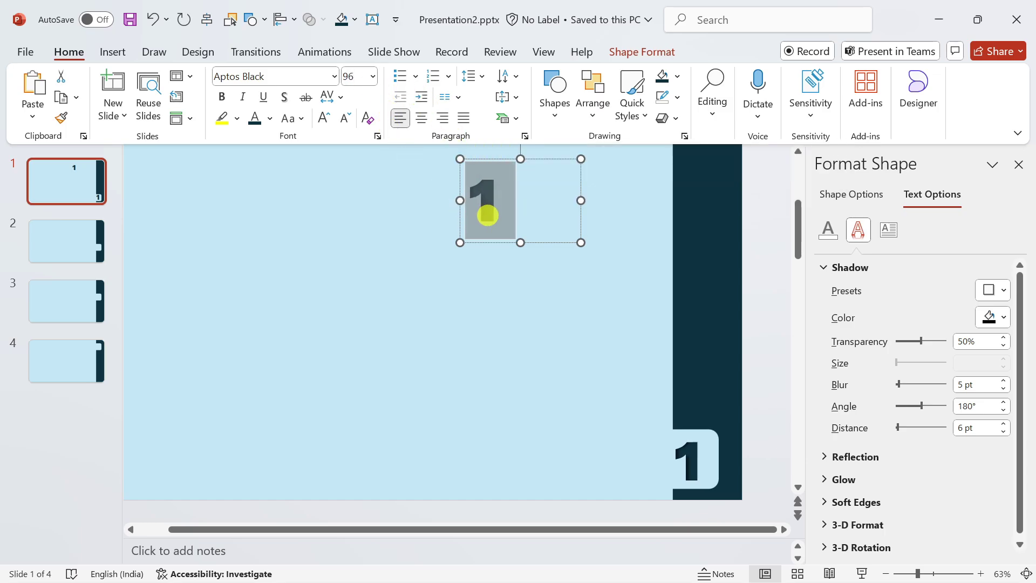
# - Make the number read "01", then paste the Road Transportation title and body below it
pyautogui.click(482, 215)
pyautogui.write('0')
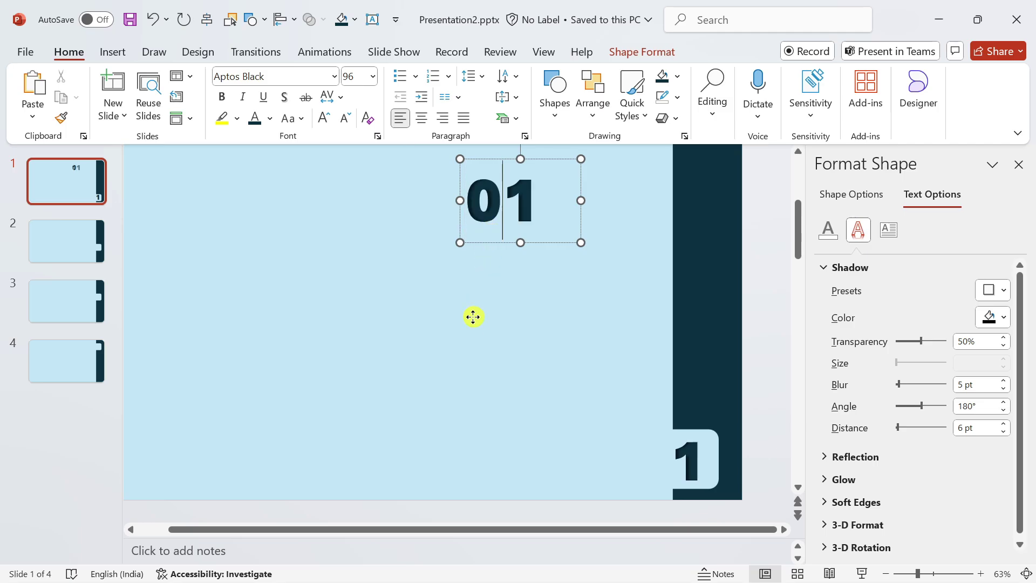
pyautogui.click(471, 319)
pyautogui.hotkey('ctrl', 'v')
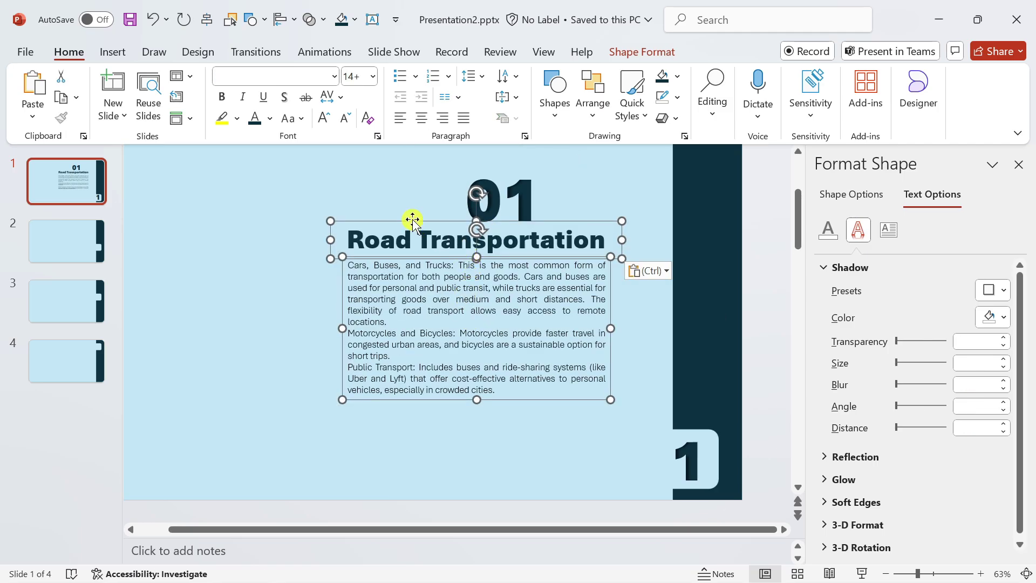
pyautogui.moveTo(413, 219); pyautogui.dragTo(414, 236)
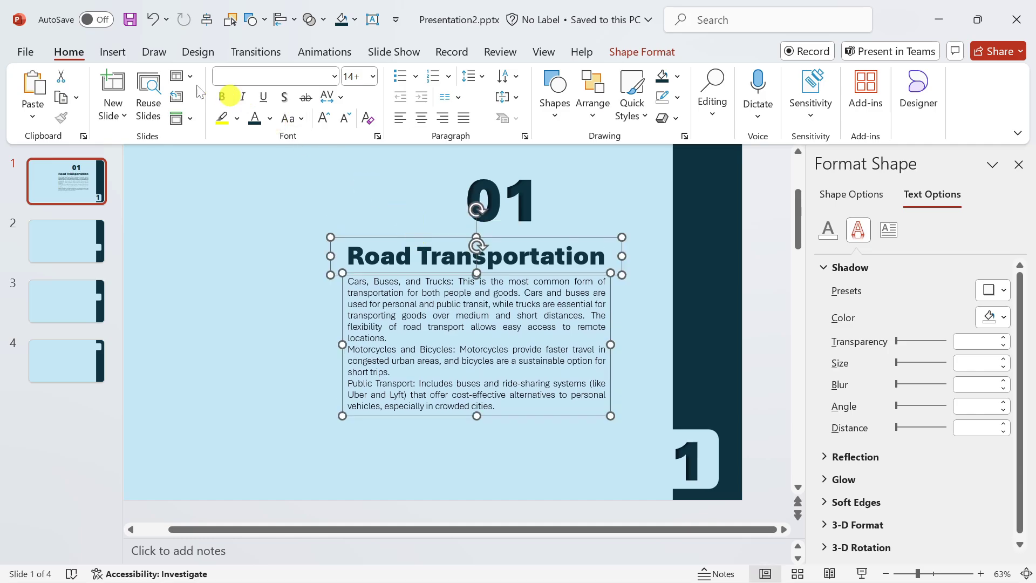
# - Insert a solid car icon and a solid bus icon from the stock icon library
pyautogui.click(113, 52)
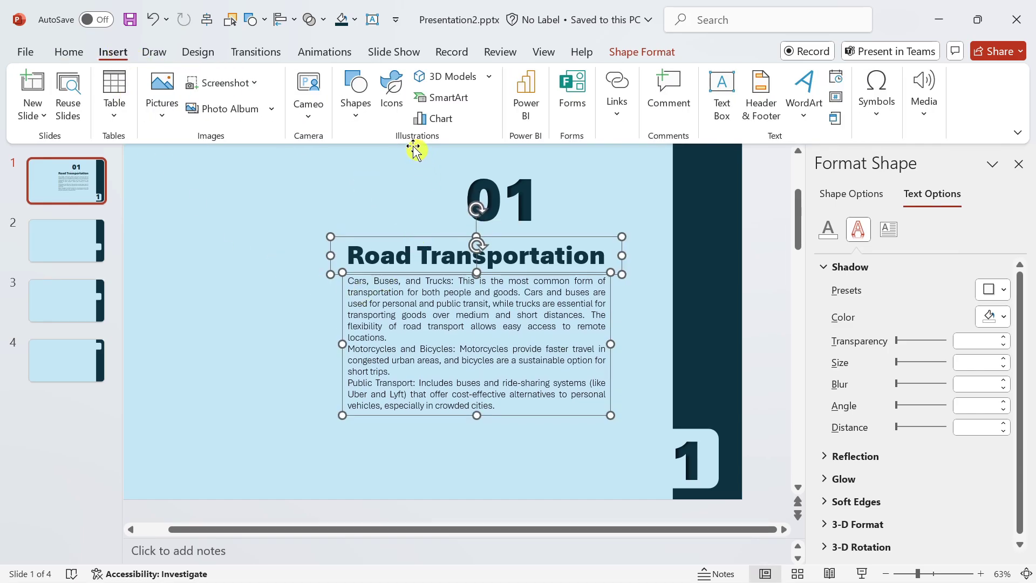
pyautogui.click(387, 106)
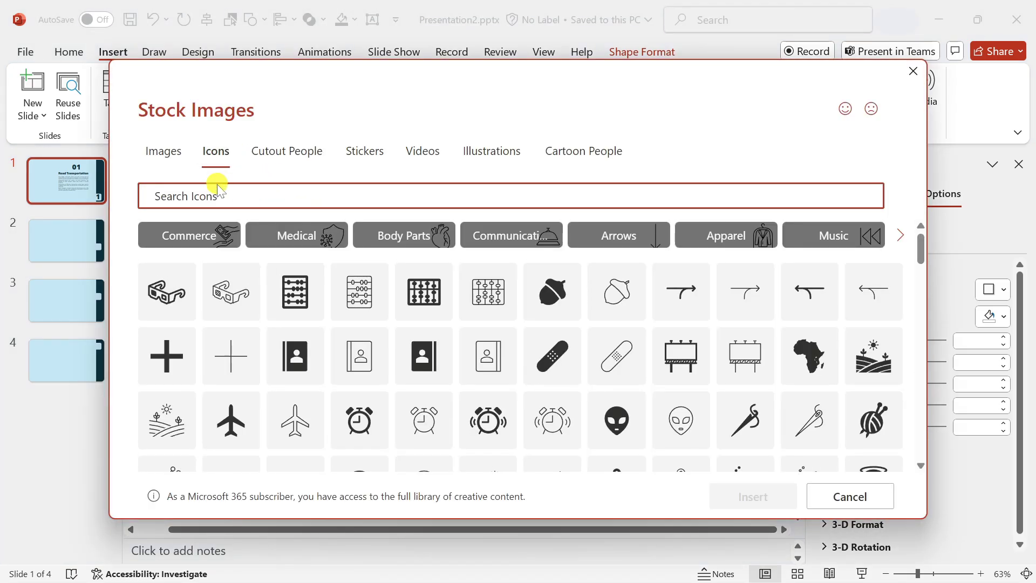
pyautogui.write('car')
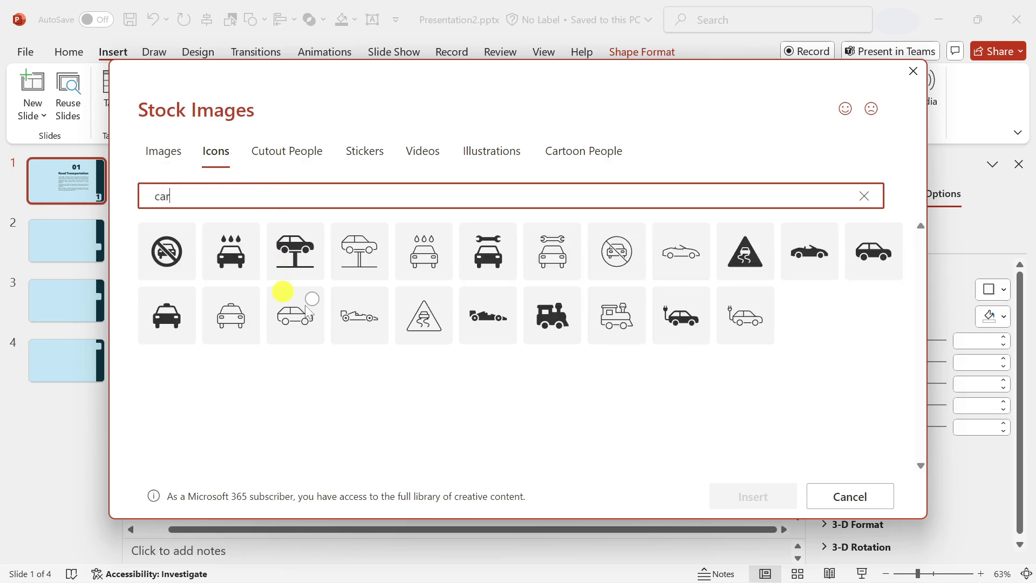
pyautogui.click(870, 252)
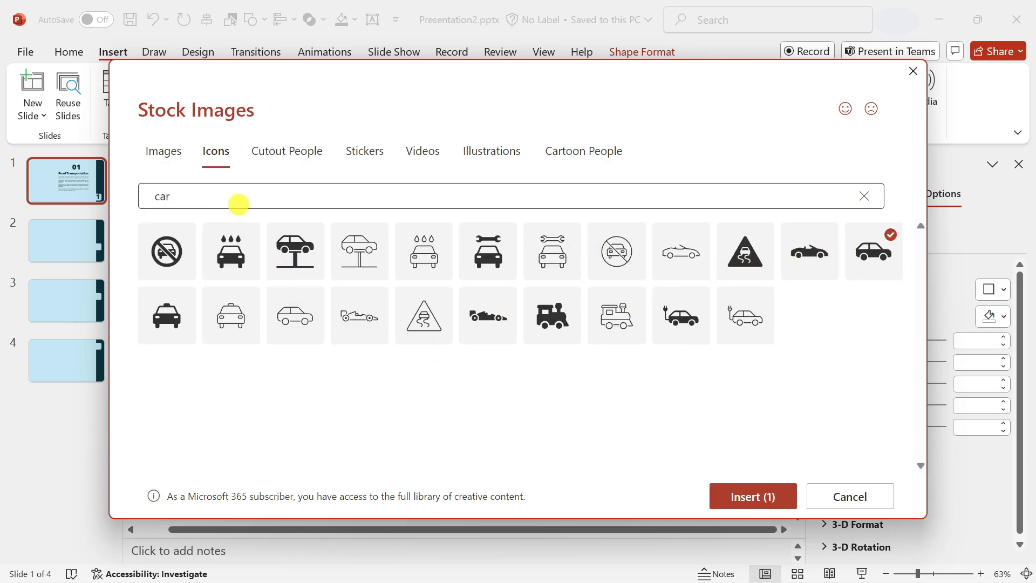
pyautogui.moveTo(238, 204); pyautogui.dragTo(141, 208)
pyautogui.write('bus')
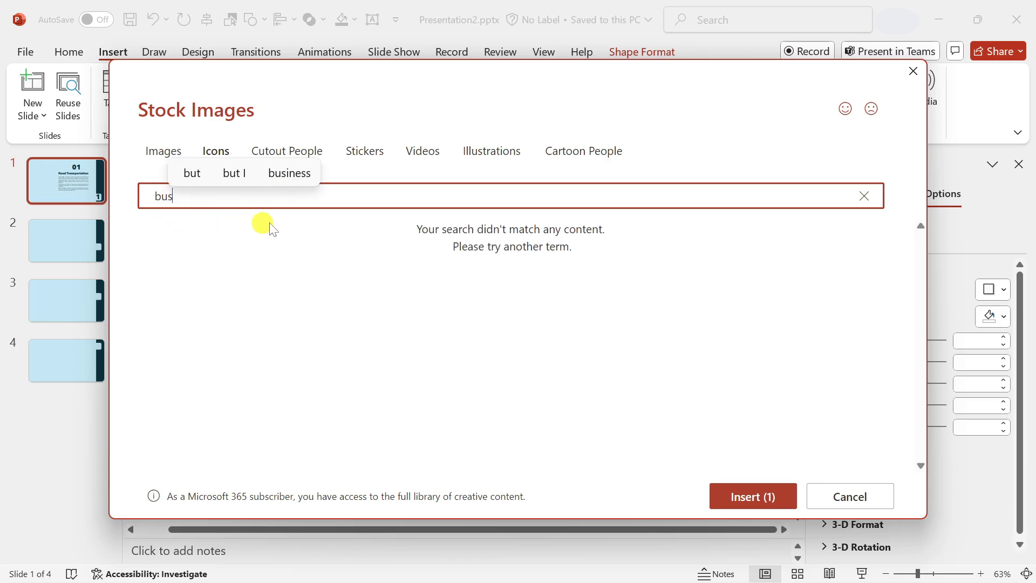
pyautogui.click(162, 251)
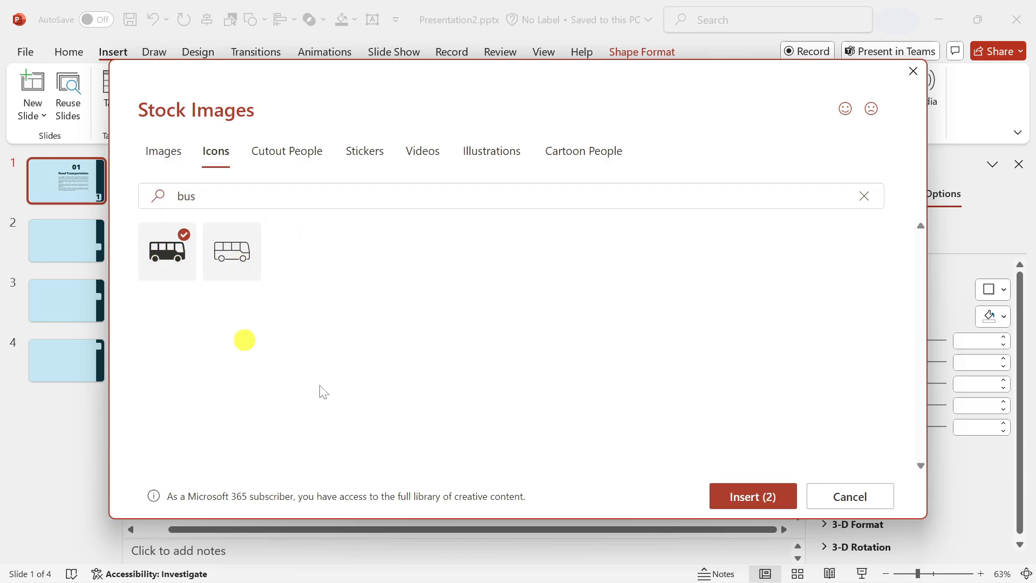
pyautogui.click(753, 495)
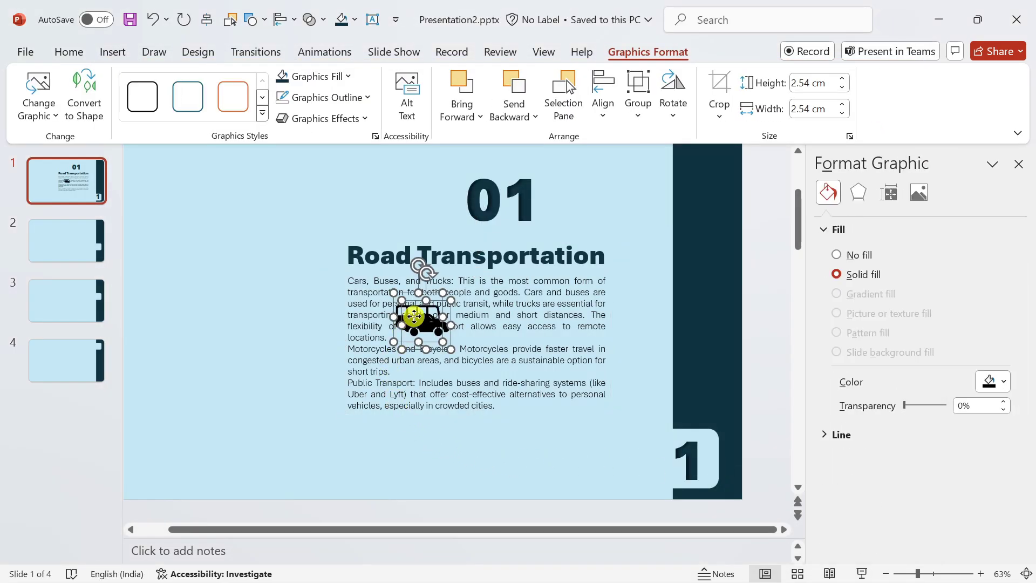
# - Move the bus and car icons below the body text and enlarge both to 4.86 cm
pyautogui.moveTo(414, 317); pyautogui.dragTo(500, 461)
pyautogui.click(412, 463)
pyautogui.moveTo(407, 462); pyautogui.dragTo(439, 465)
pyautogui.click(486, 463)
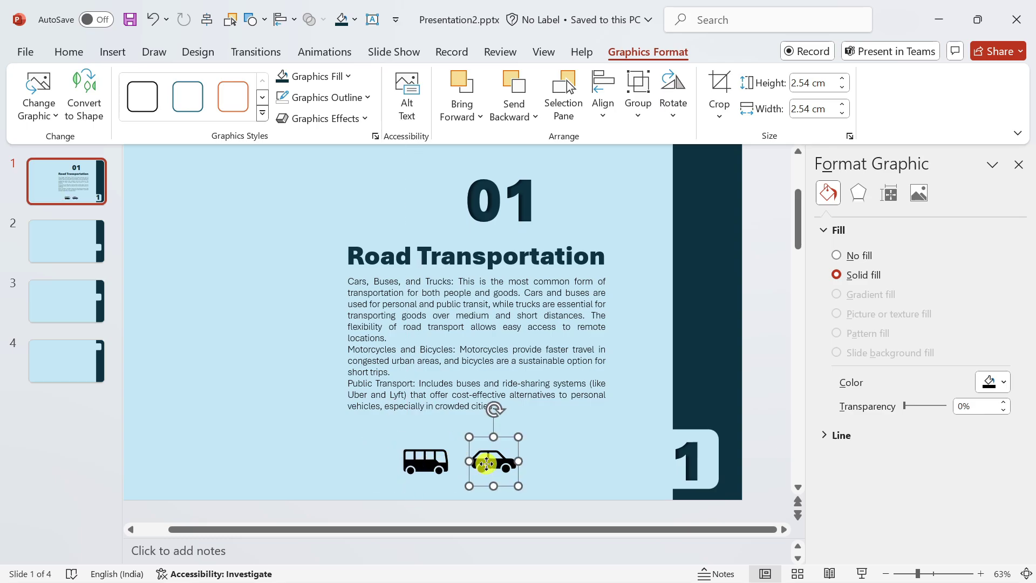
pyautogui.keyDown('shift'); pyautogui.click(448, 456); pyautogui.keyUp('shift')
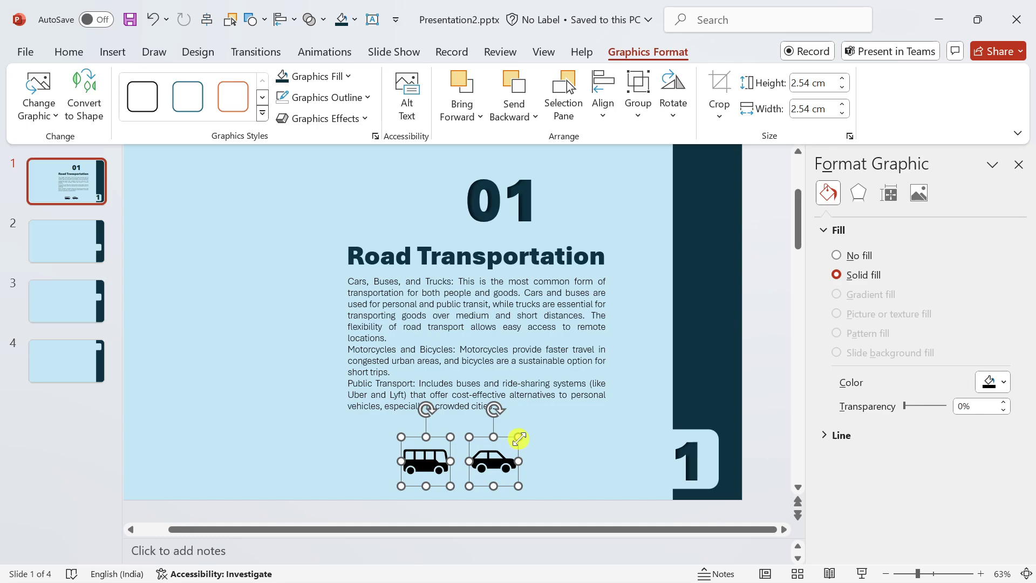
pyautogui.moveTo(518, 437); pyautogui.dragTo(539, 428)
pyautogui.moveTo(507, 461); pyautogui.dragTo(565, 462)
# - Space the car and bus icons side by side and fill both dark teal
pyautogui.click(590, 469)
pyautogui.click(536, 463)
pyautogui.click(446, 463)
pyautogui.moveTo(446, 463); pyautogui.dragTo(428, 460)
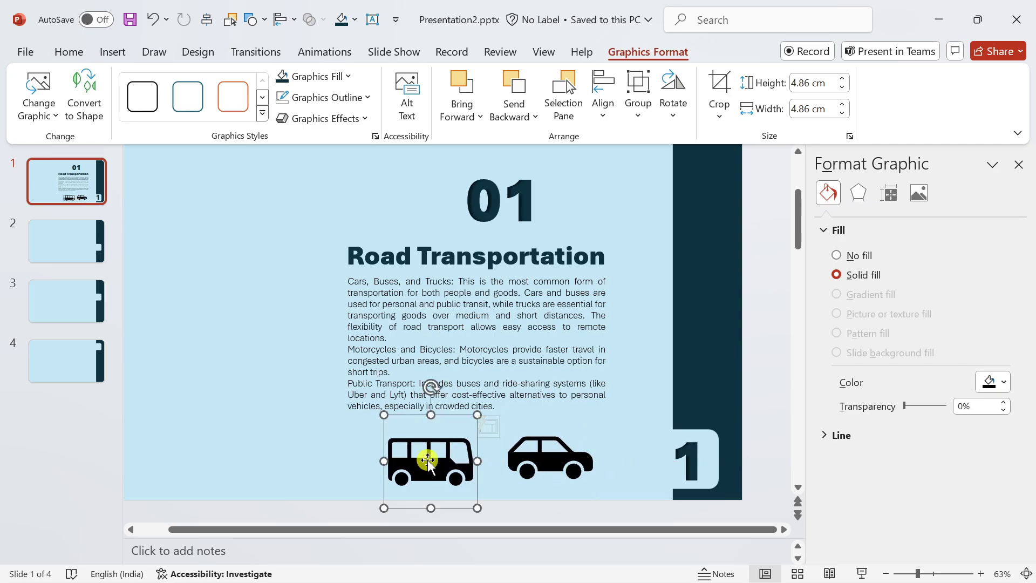
pyautogui.keyDown('shift'); pyautogui.click(532, 451); pyautogui.keyUp('shift')
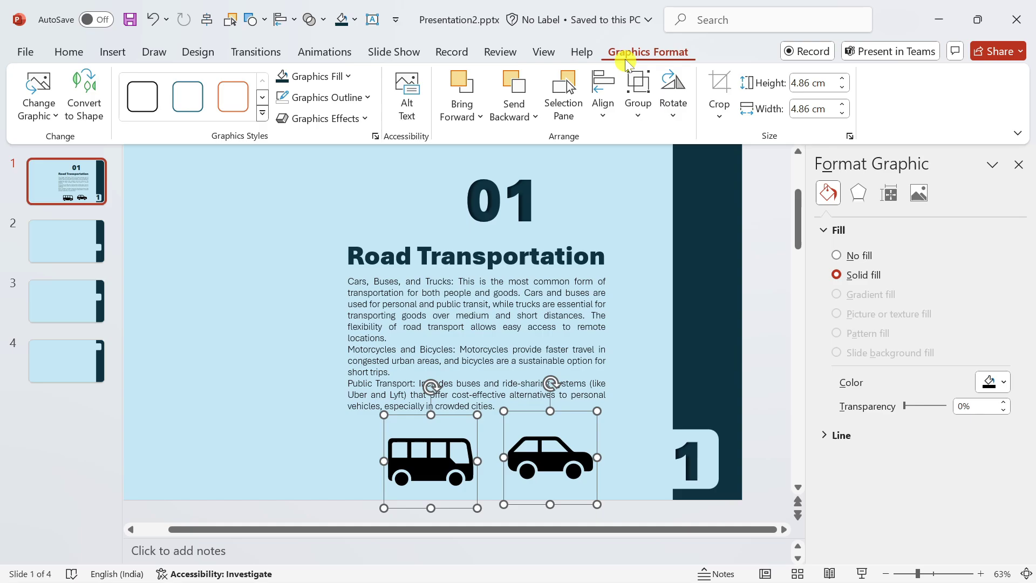
pyautogui.click(348, 76)
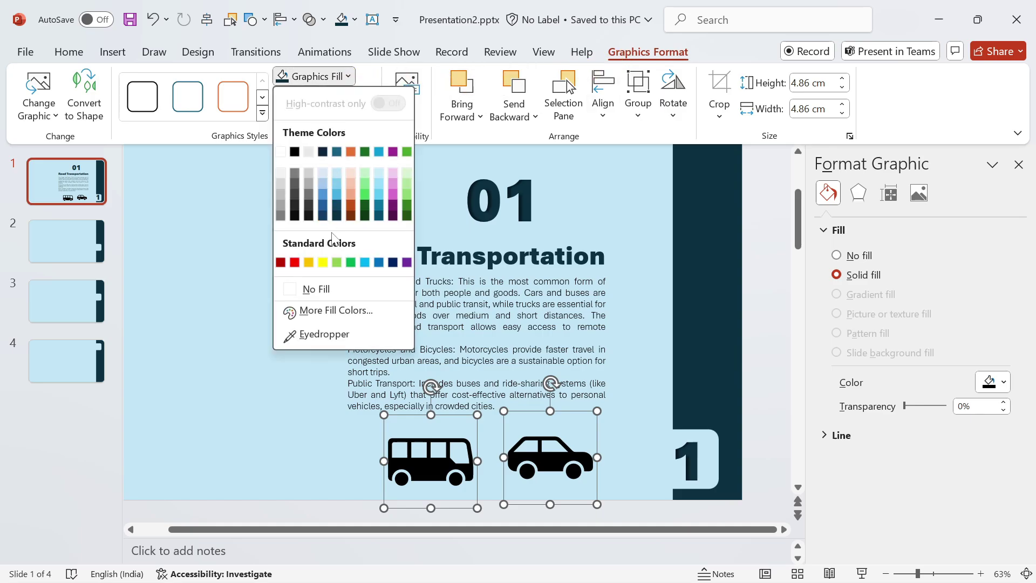
pyautogui.click(336, 215)
pyautogui.click(244, 326)
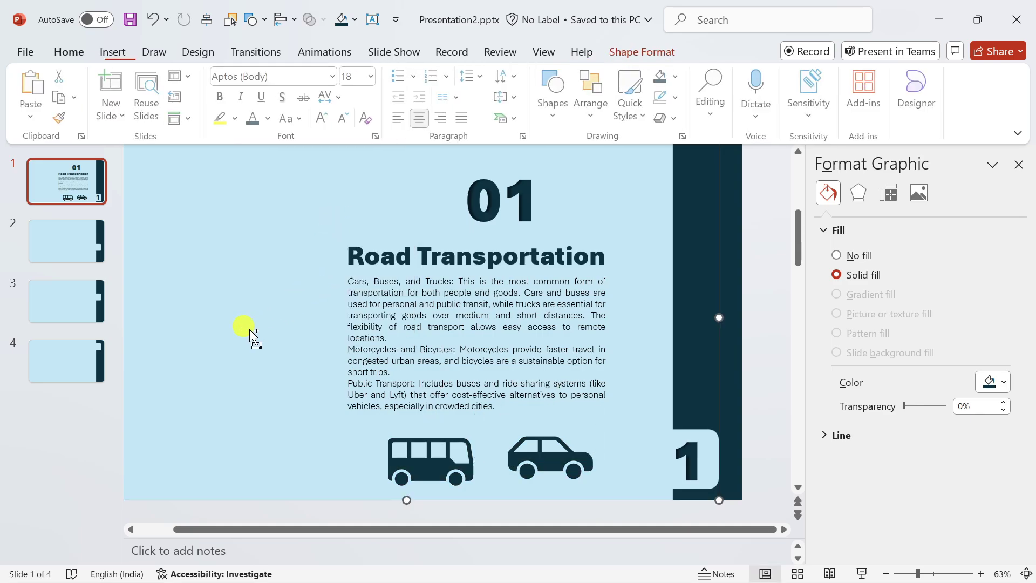
# - Nudge slide 1's content, close the Format Graphic pane, and undo the move
pyautogui.hotkey('ctrl', 'a')
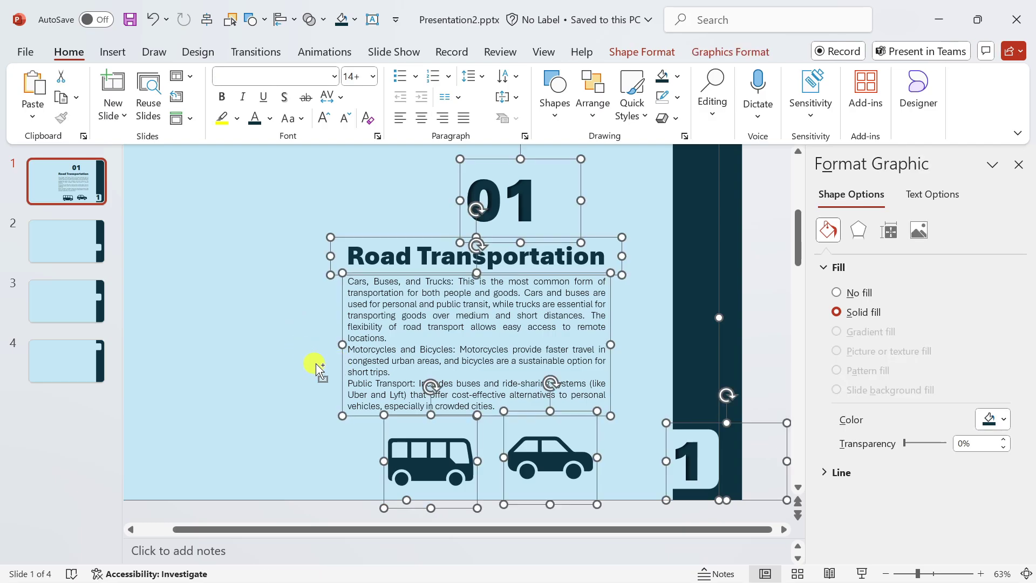
pyautogui.click(318, 366)
pyautogui.moveTo(301, 372)
pyautogui.mouseDown()
pyautogui.moveTo(208, 372)
pyautogui.moveTo(324, 389)
pyautogui.moveTo(238, 379)
pyautogui.moveTo(291, 381)
pyautogui.mouseUp()
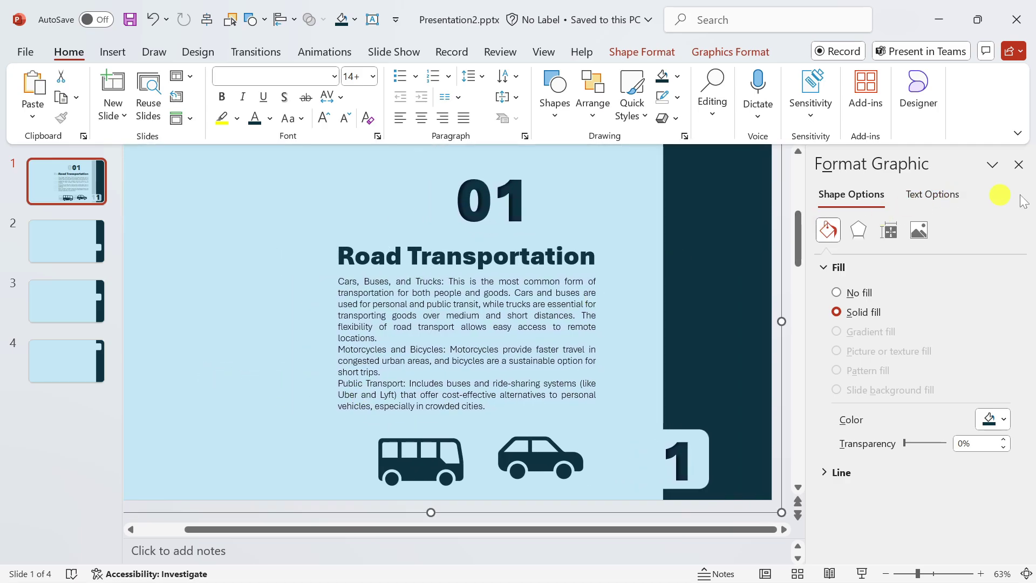
pyautogui.click(1018, 164)
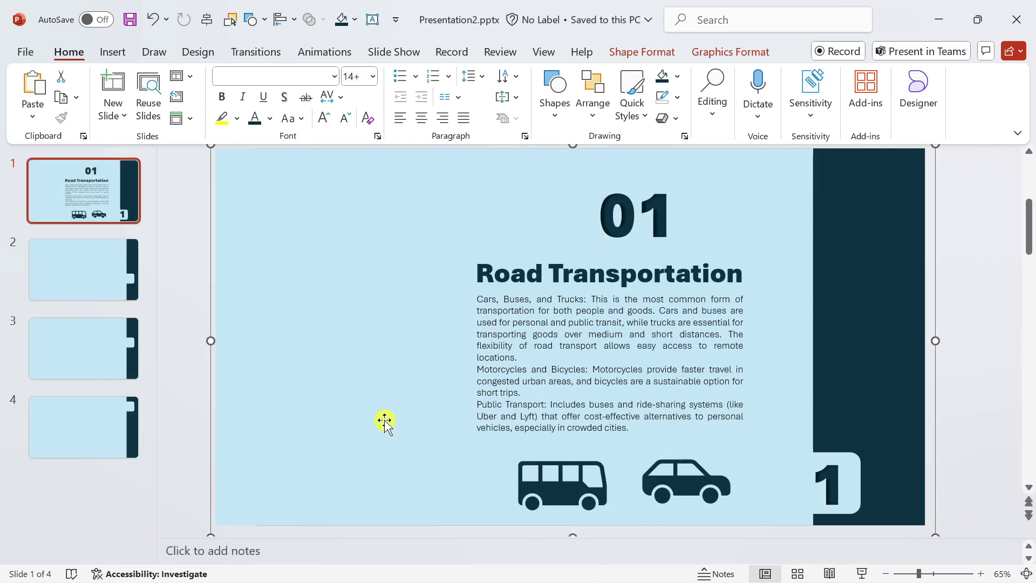
pyautogui.hotkey('ctrl', 'z')
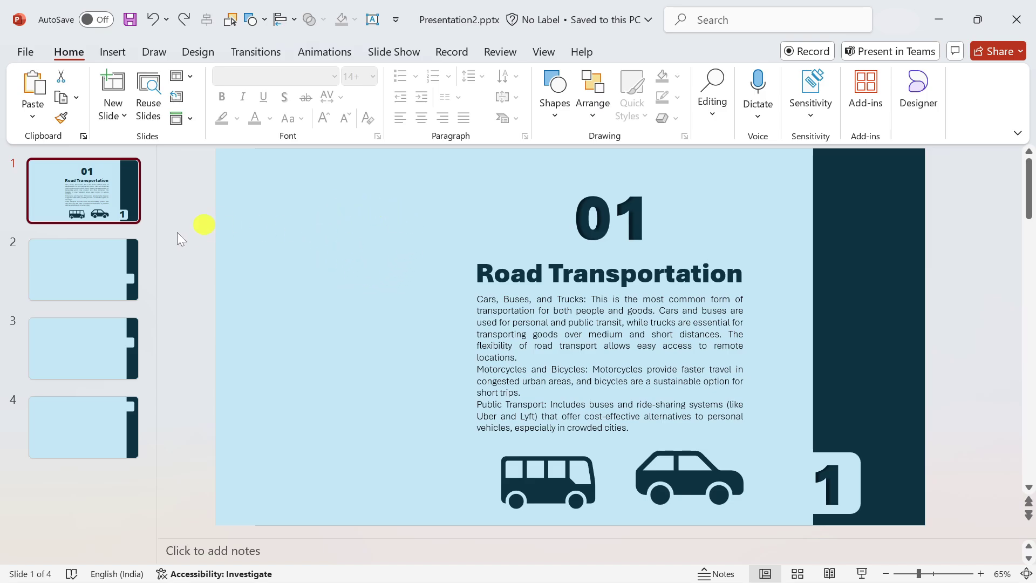
# - Fill slide 2's background shape with Dark Teal, Accent 1, Lighter 60%
pyautogui.click(114, 258)
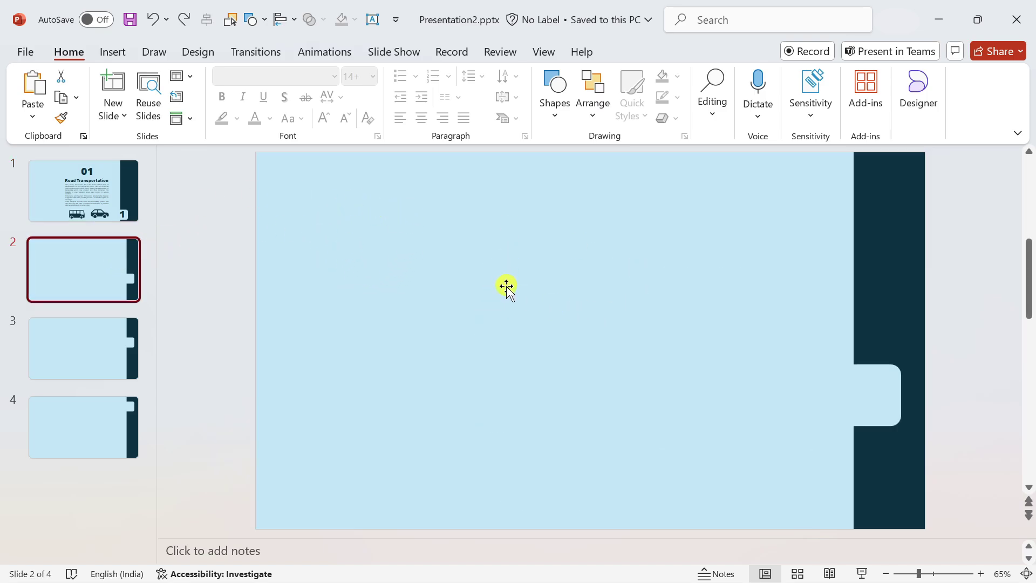
pyautogui.rightClick(546, 291)
pyautogui.click(645, 54)
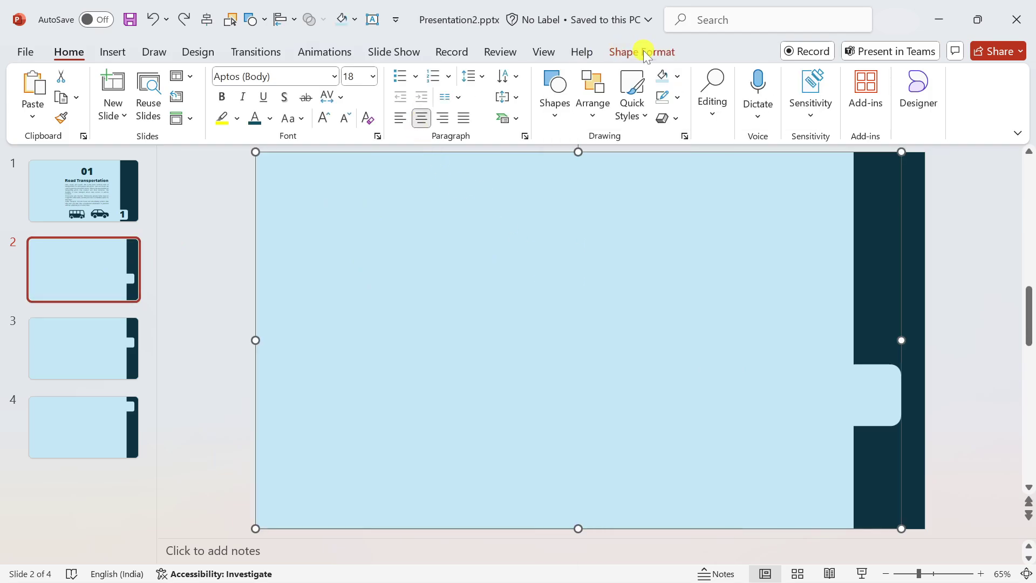
pyautogui.click(397, 77)
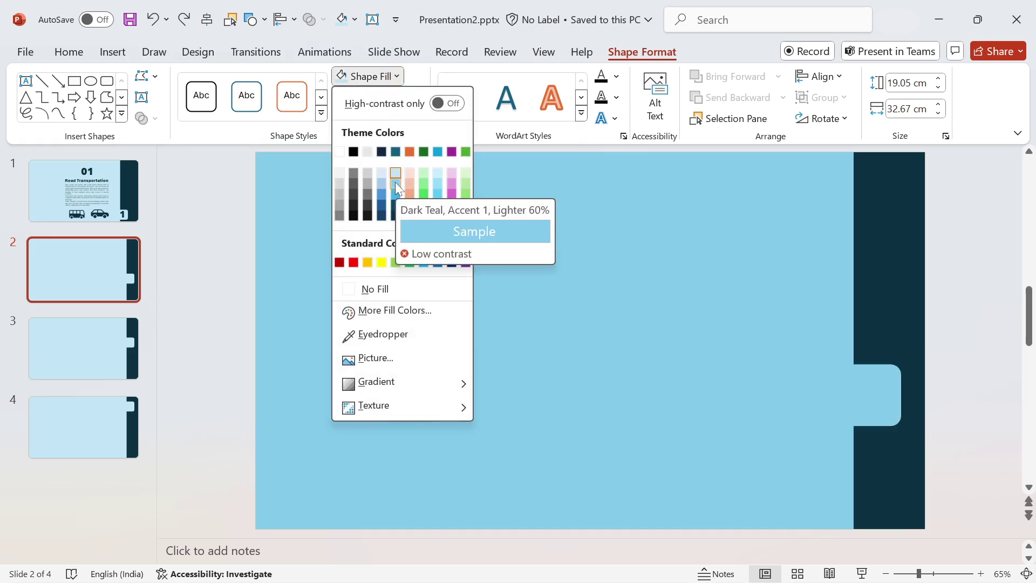
pyautogui.click(396, 182)
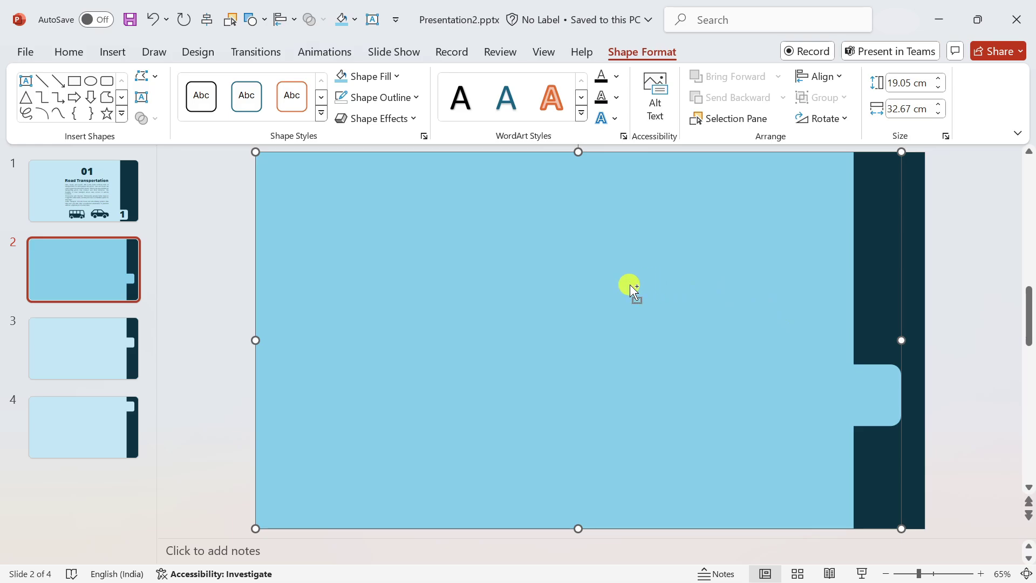
# - Paste the Rail Transportation content onto slide 2 and group all its objects
pyautogui.hotkey('ctrl', 'v')
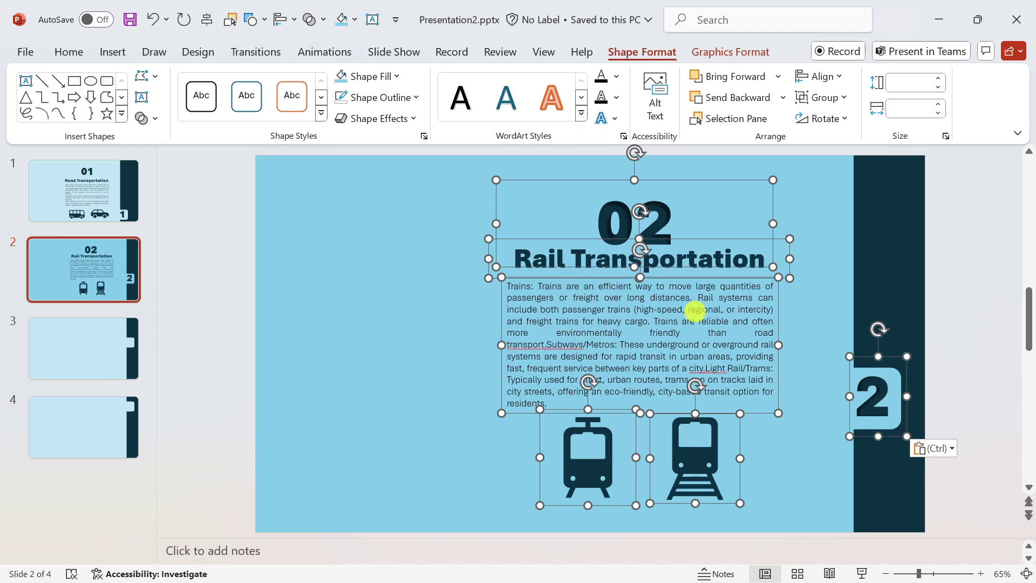
pyautogui.click(821, 282)
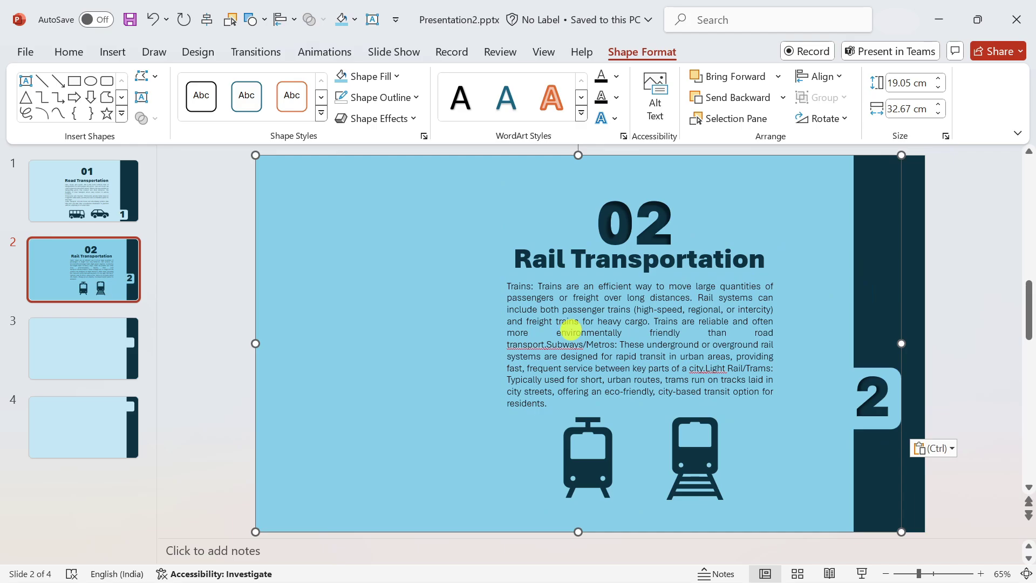
pyautogui.hotkey('ctrl', 'a')
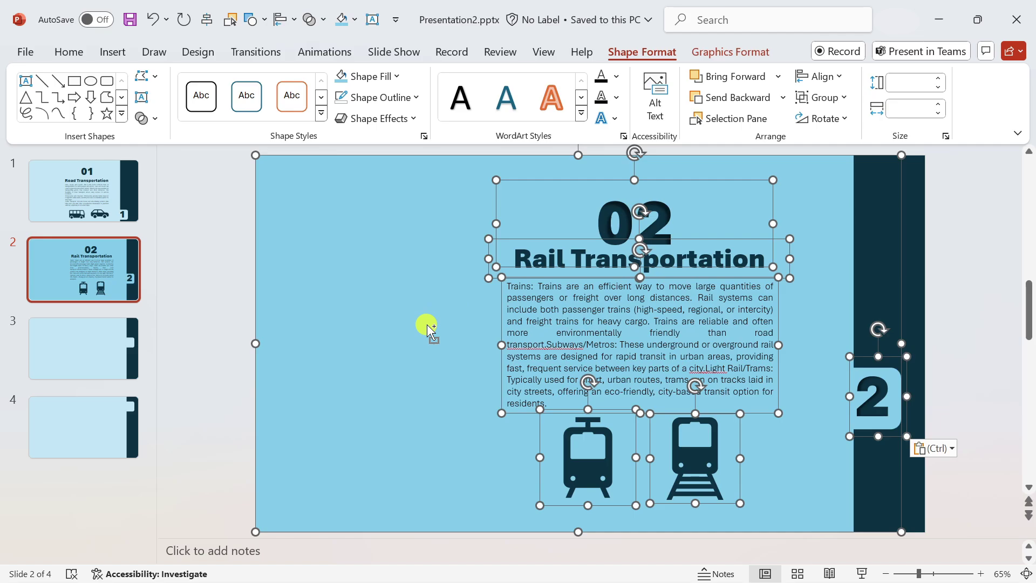
pyautogui.hotkey('ctrl', 'g')
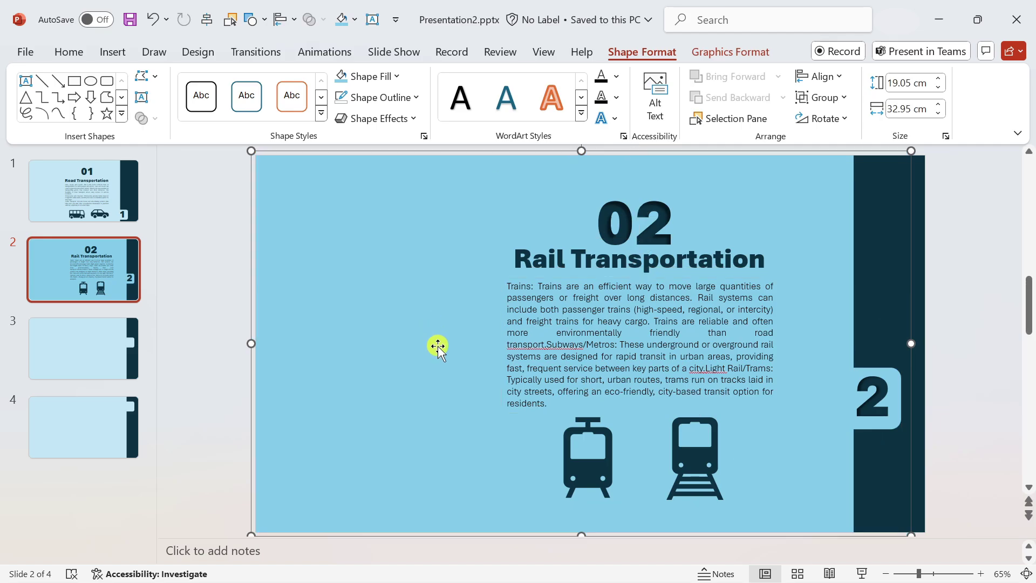
pyautogui.moveTo(438, 346)
pyautogui.mouseDown()
pyautogui.moveTo(386, 345)
pyautogui.moveTo(450, 343)
pyautogui.moveTo(435, 345)
pyautogui.mouseUp()
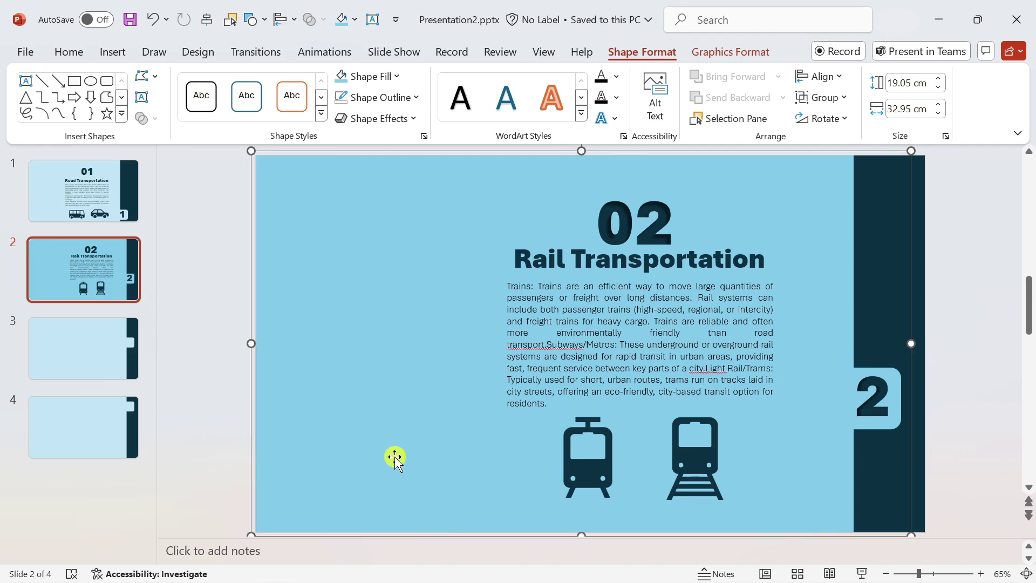
pyautogui.hotkey('ctrl', 'z')
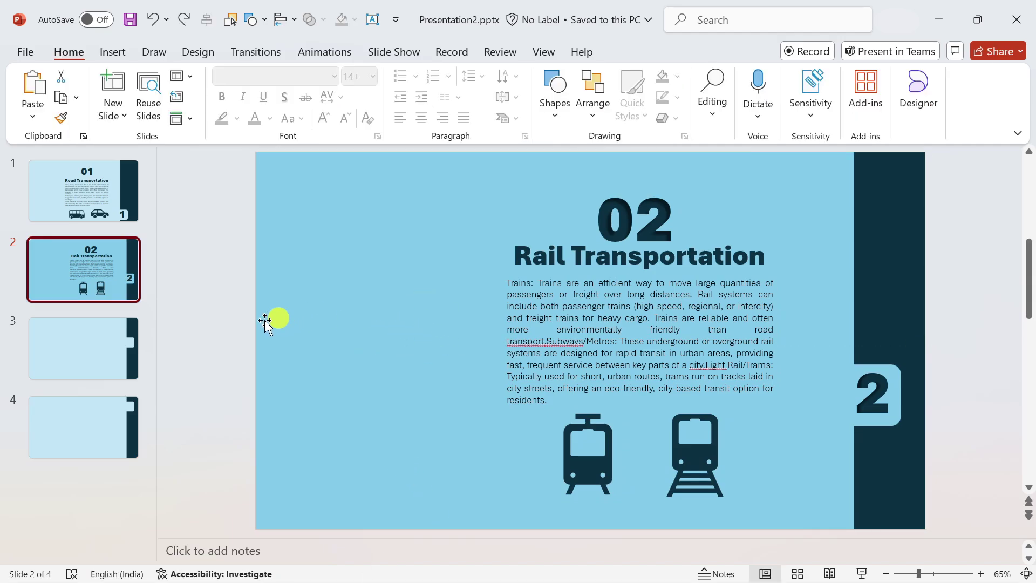
# - Fill slide 3's background shape with a brighter blue
pyautogui.click(103, 344)
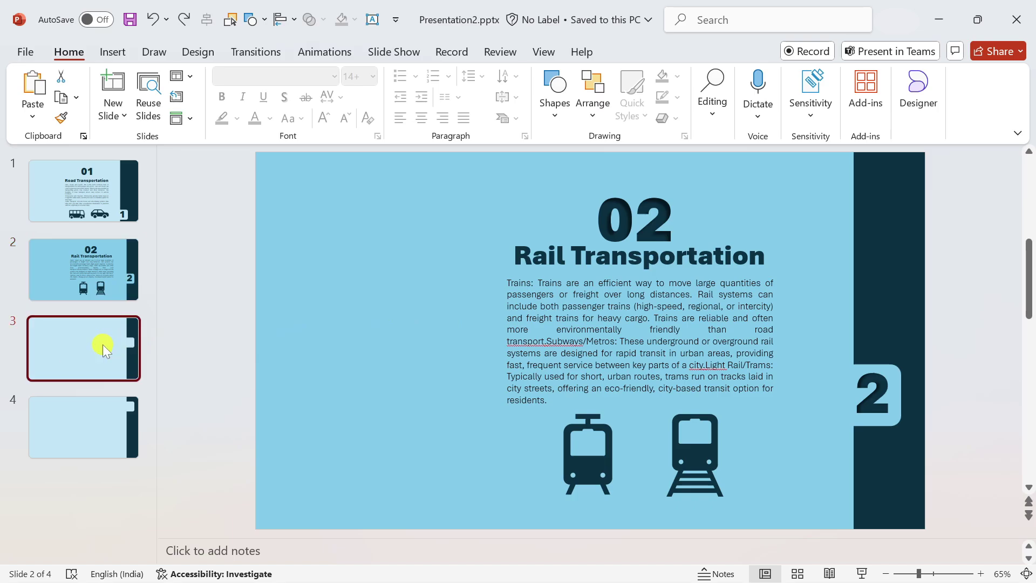
pyautogui.rightClick(492, 303)
pyautogui.click(396, 251)
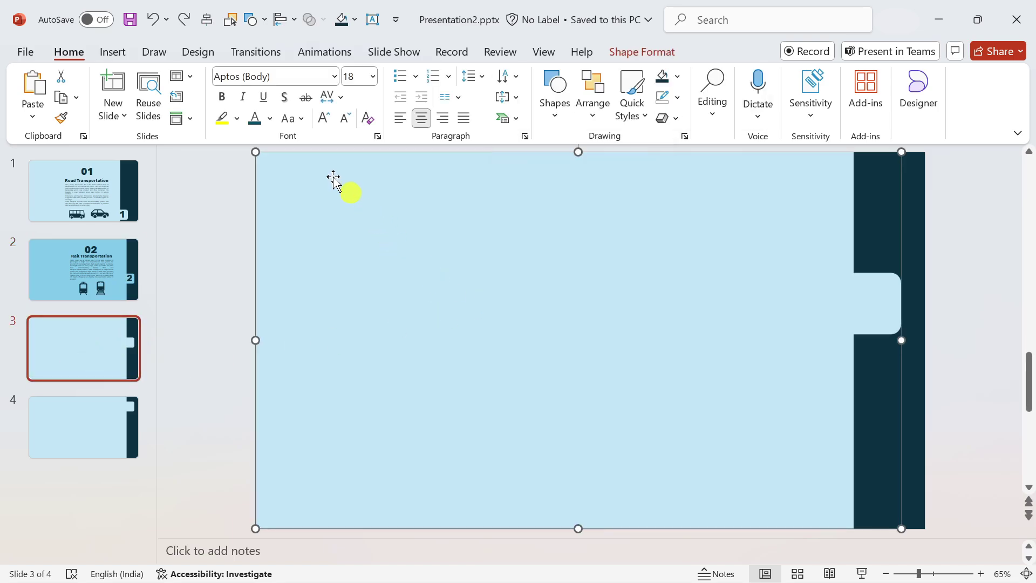
pyautogui.click(623, 51)
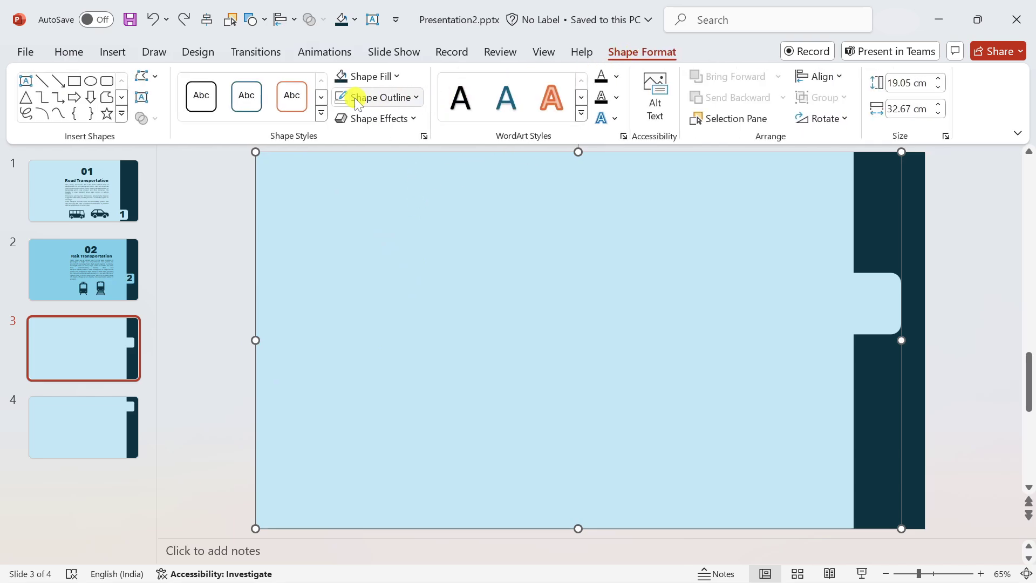
pyautogui.click(397, 79)
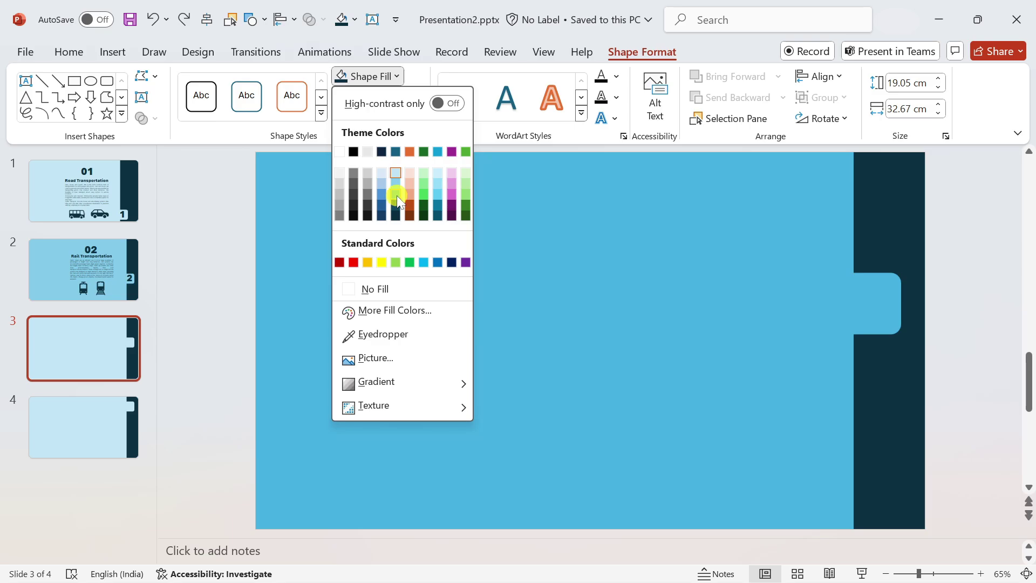
pyautogui.click(398, 198)
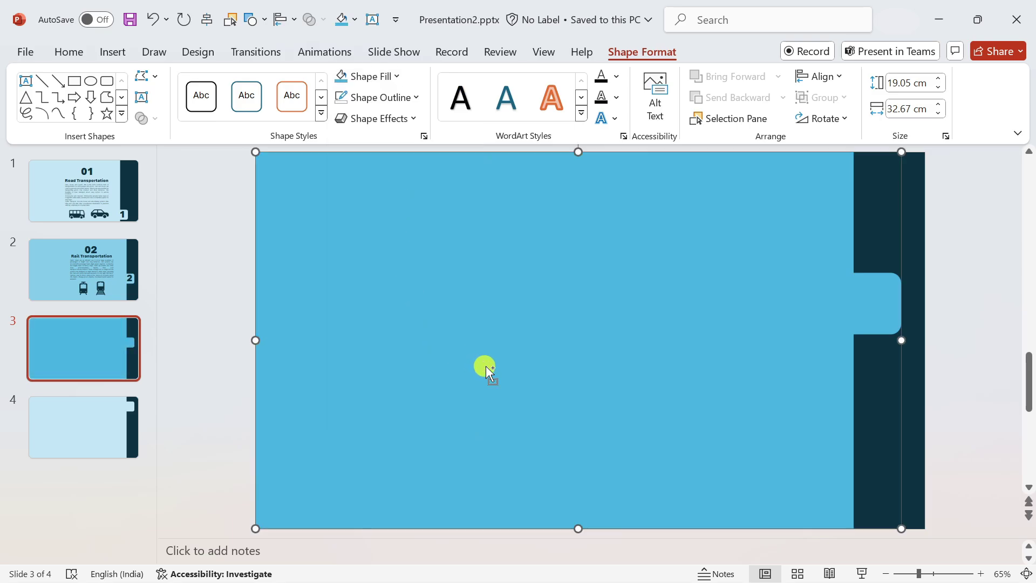
# - Paste the 03 Air Transportation content onto slide 3 and group everything
pyautogui.hotkey('ctrl', 'v')
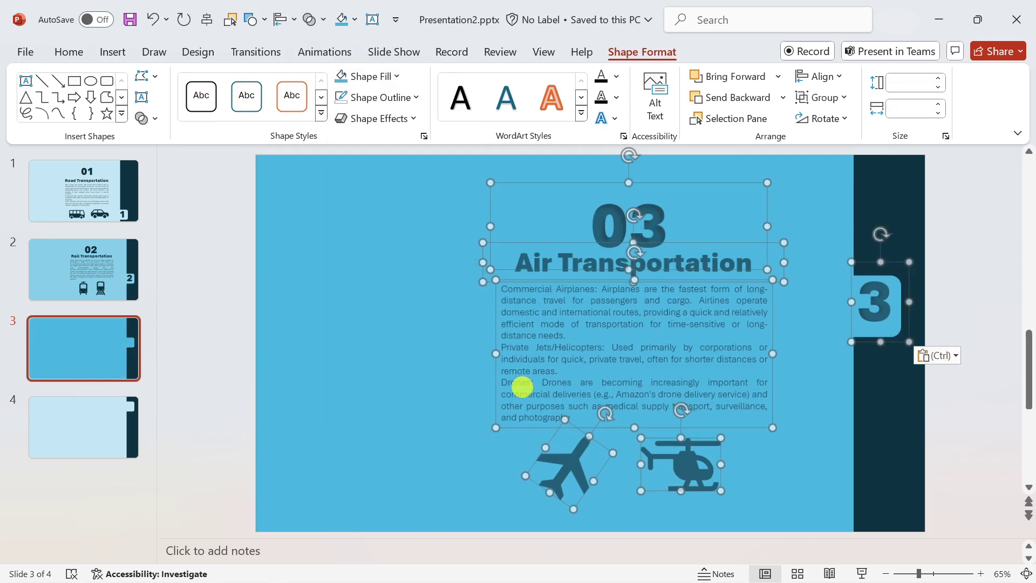
pyautogui.click(392, 333)
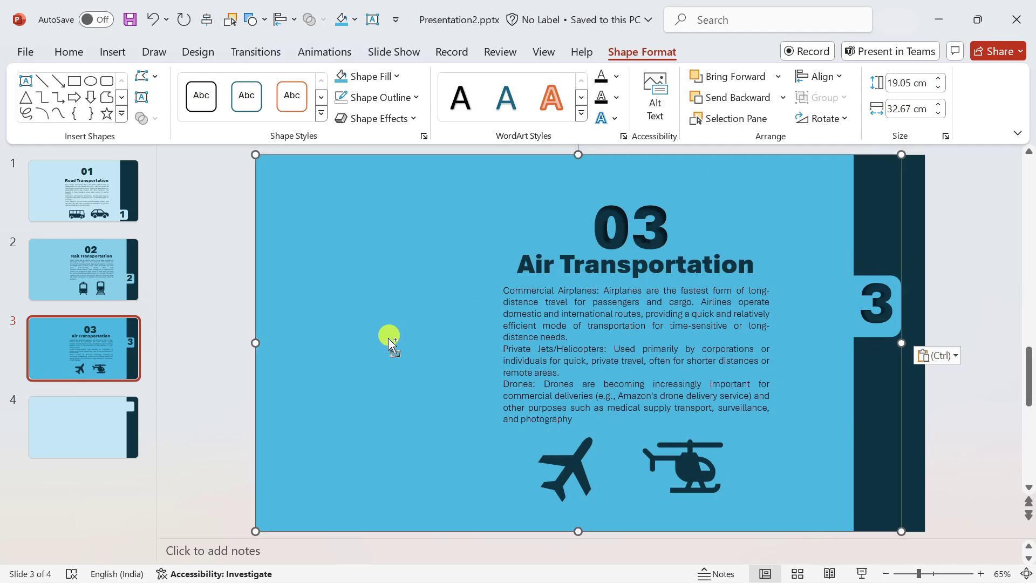
pyautogui.hotkey('ctrl', 'a')
pyautogui.hotkey('ctrl', 'g')
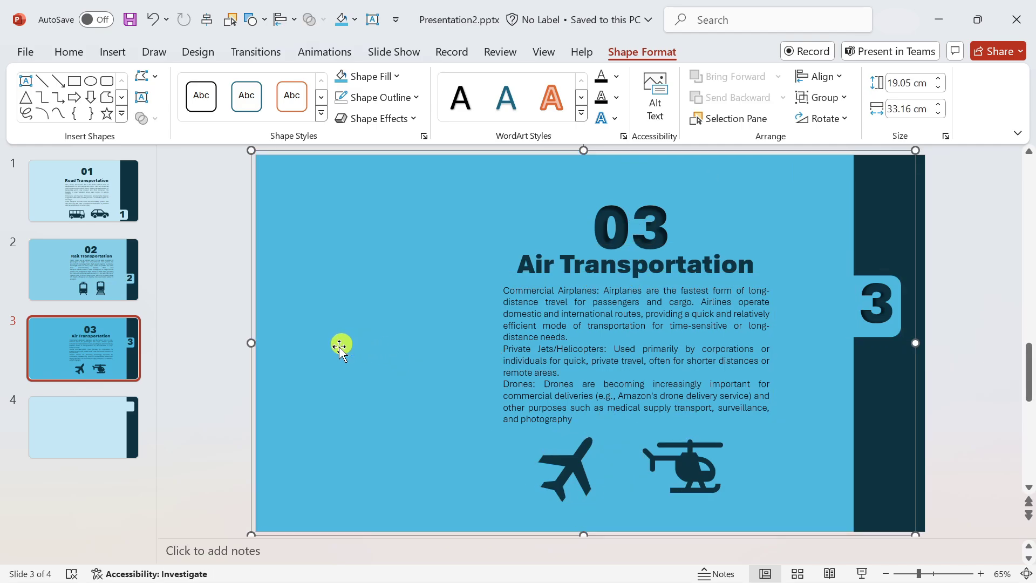
pyautogui.press('Escape')
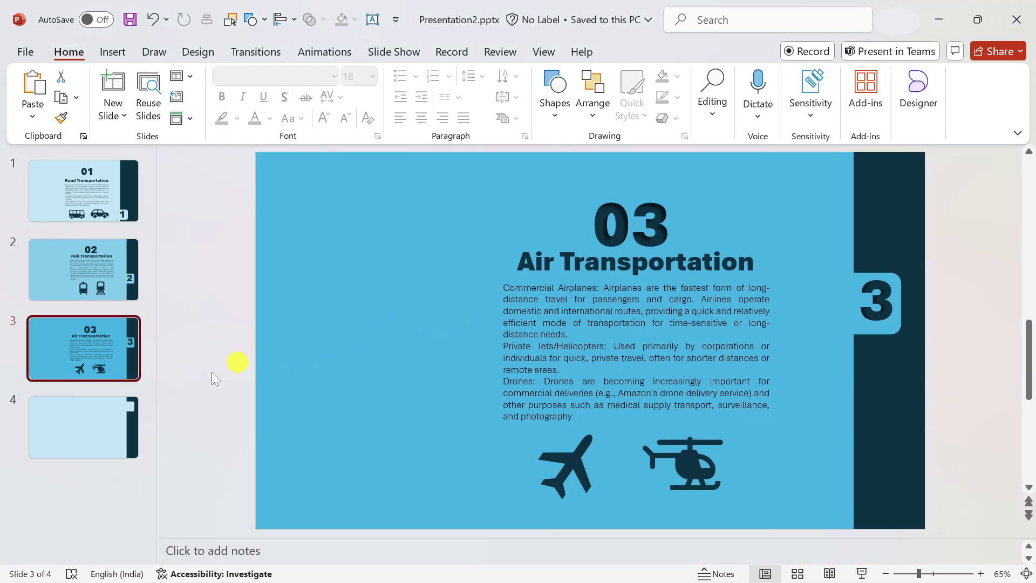
# - Fill slide 4's background shape with dark teal
pyautogui.click(98, 406)
pyautogui.click(446, 293)
pyautogui.click(642, 52)
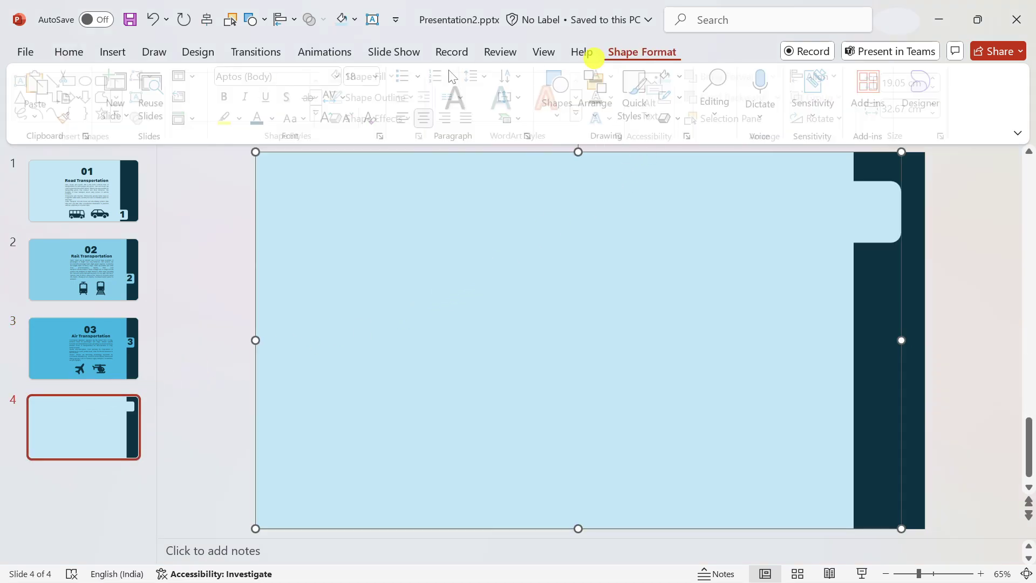
pyautogui.click(387, 76)
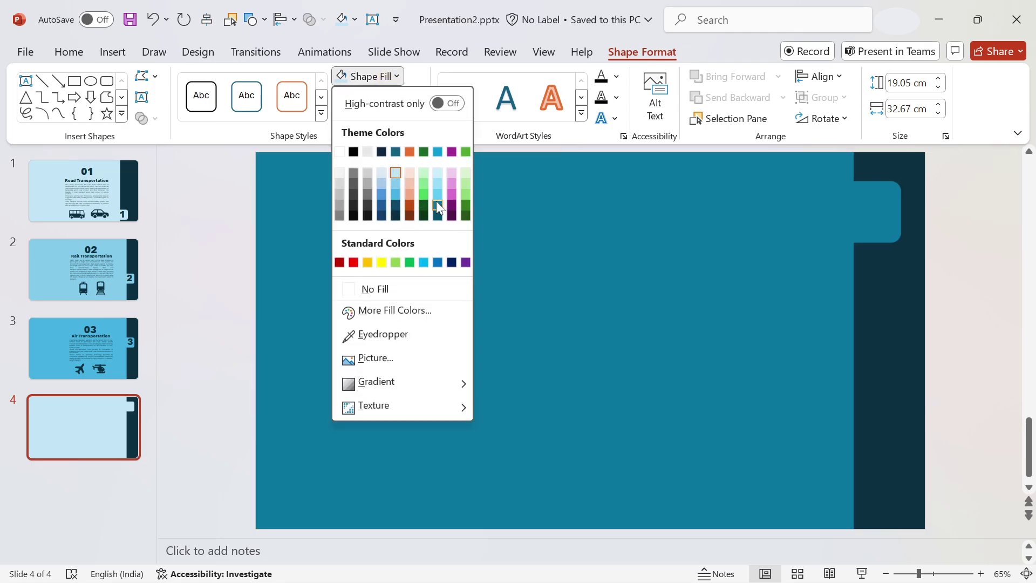
pyautogui.click(438, 205)
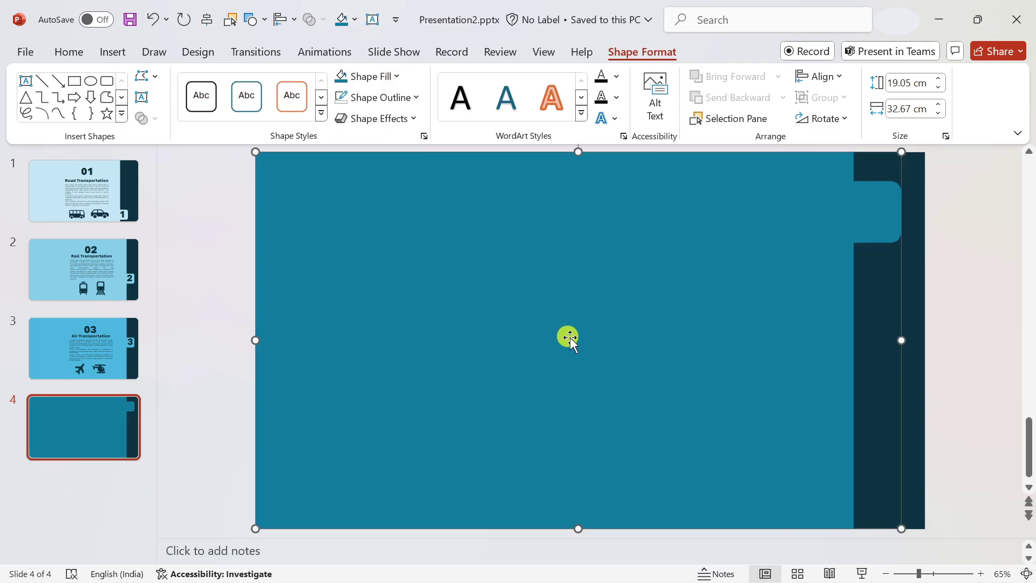
# - Paste the 04 Water Transportation content onto slide 4 and group all objects
pyautogui.hotkey('ctrl', 'v')
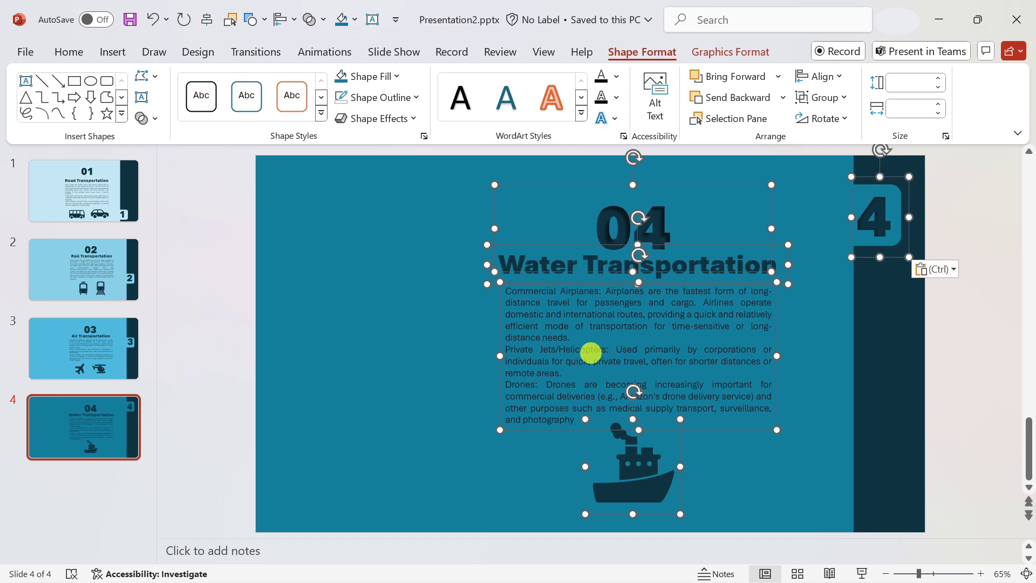
pyautogui.hotkey('ctrl', 'a')
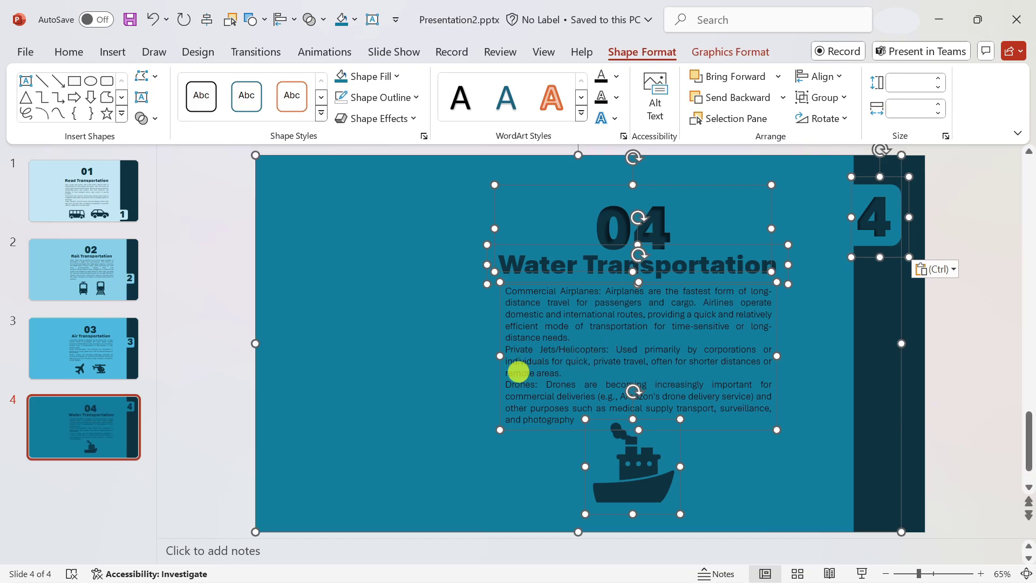
pyautogui.hotkey('ctrl', 'g')
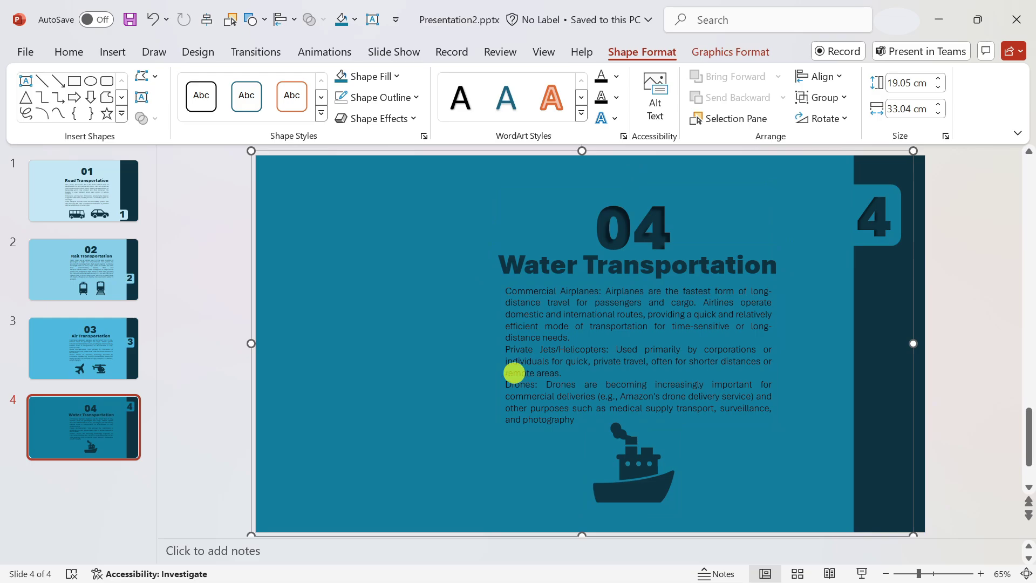
pyautogui.click(960, 299)
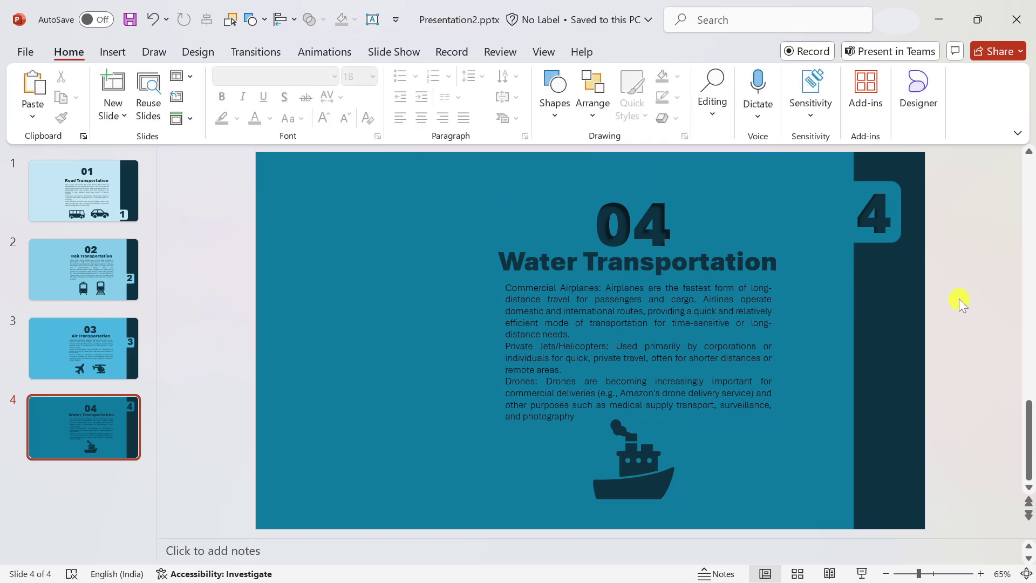
pyautogui.click(488, 344)
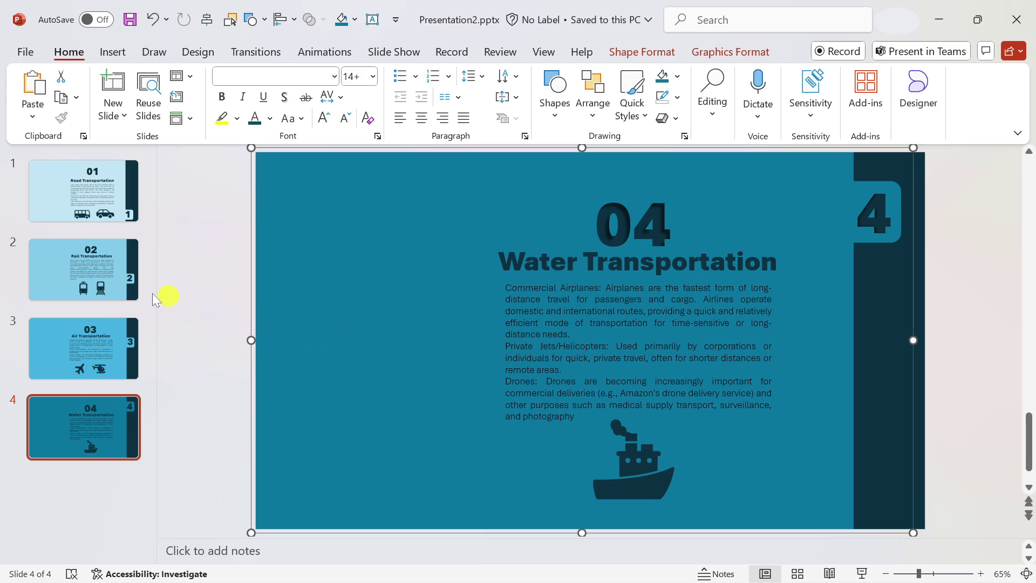
# - Copy the Rail and Air Transportation groups onto slide 1, shifting each left
pyautogui.click(114, 274)
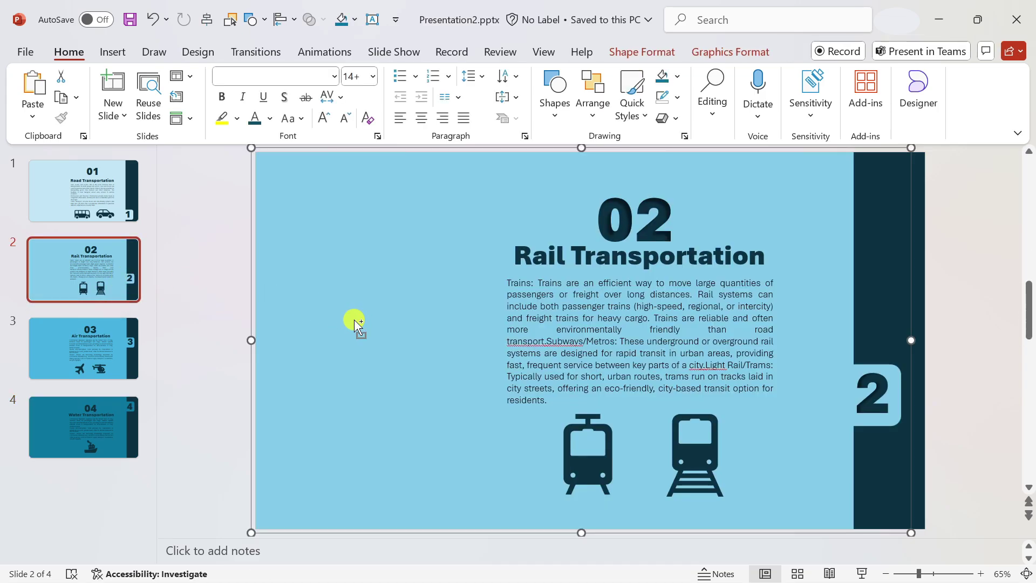
pyautogui.moveTo(129, 215); pyautogui.dragTo(308, 241)
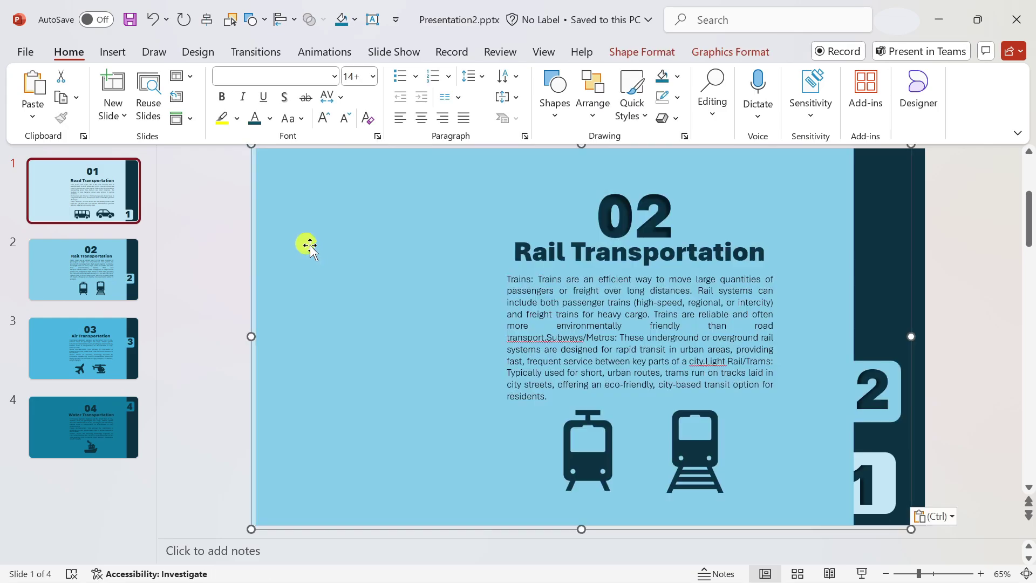
pyautogui.moveTo(409, 348); pyautogui.dragTo(348, 346)
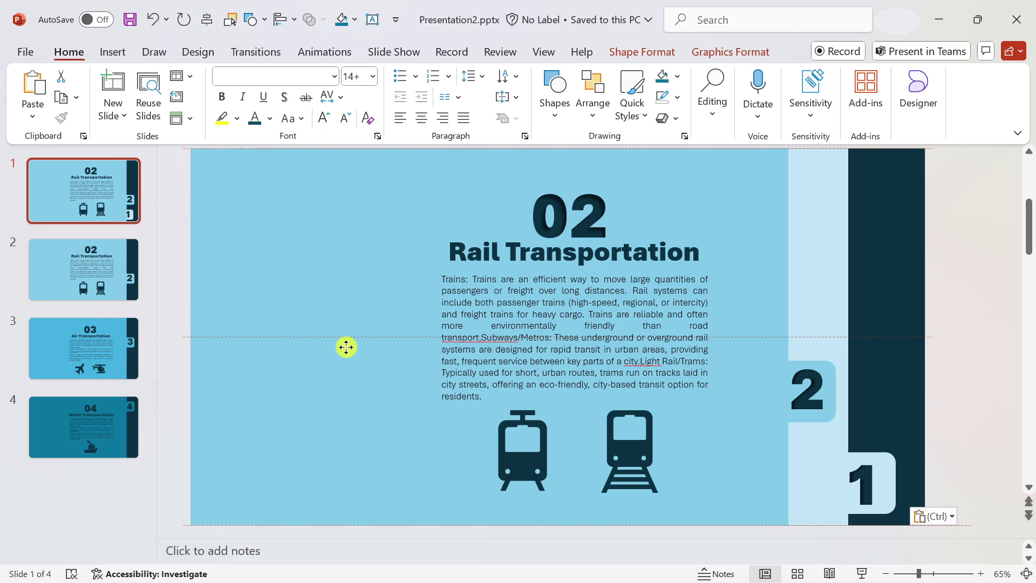
pyautogui.moveTo(65, 340); pyautogui.dragTo(329, 349)
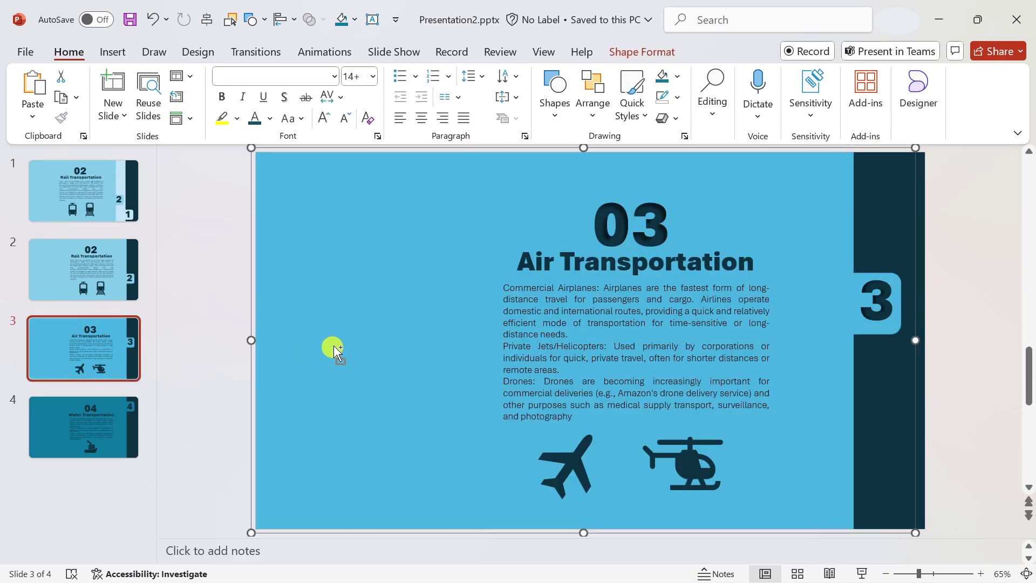
pyautogui.click(84, 203)
pyautogui.hotkey('ctrl', 'v')
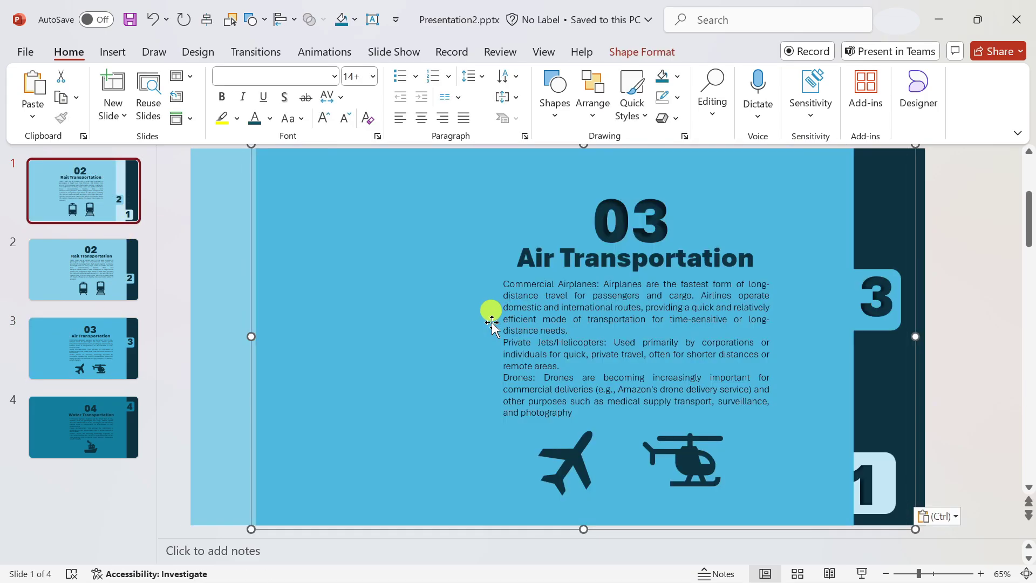
pyautogui.moveTo(435, 381); pyautogui.dragTo(323, 382)
# - Paste the Water Transportation group on top of slide 1, shifted left so tab 3 shows
pyautogui.click(81, 412)
pyautogui.click(344, 366)
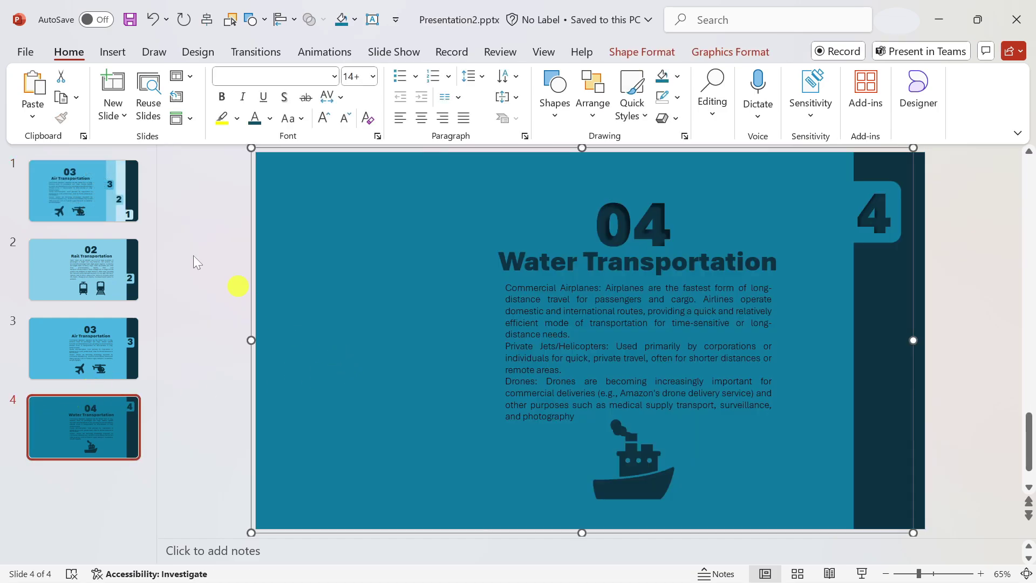
pyautogui.click(125, 202)
pyautogui.hotkey('ctrl', 'v')
pyautogui.moveTo(456, 340); pyautogui.dragTo(268, 370)
pyautogui.moveTo(708, 381); pyautogui.dragTo(721, 381)
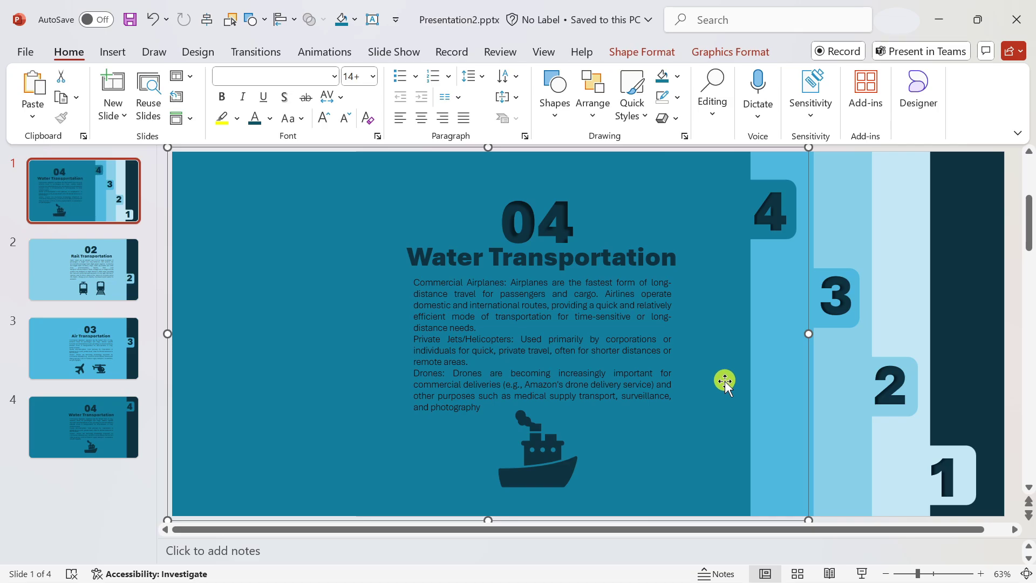
pyautogui.click(911, 292)
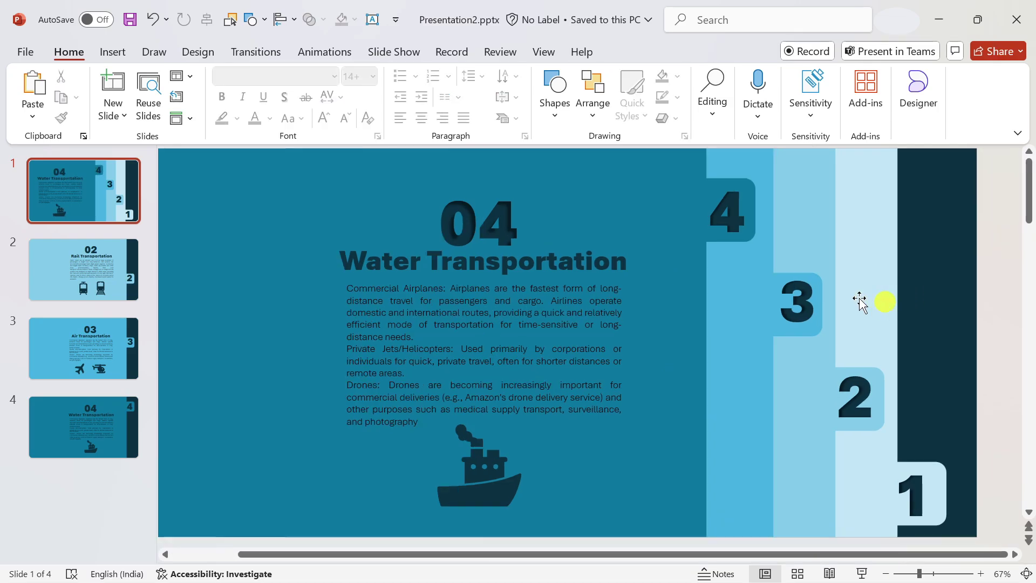
# - Give the top group an offset outer shadow with 6 pt distance, then close the pane
pyautogui.click(652, 318)
pyautogui.rightClick(652, 318)
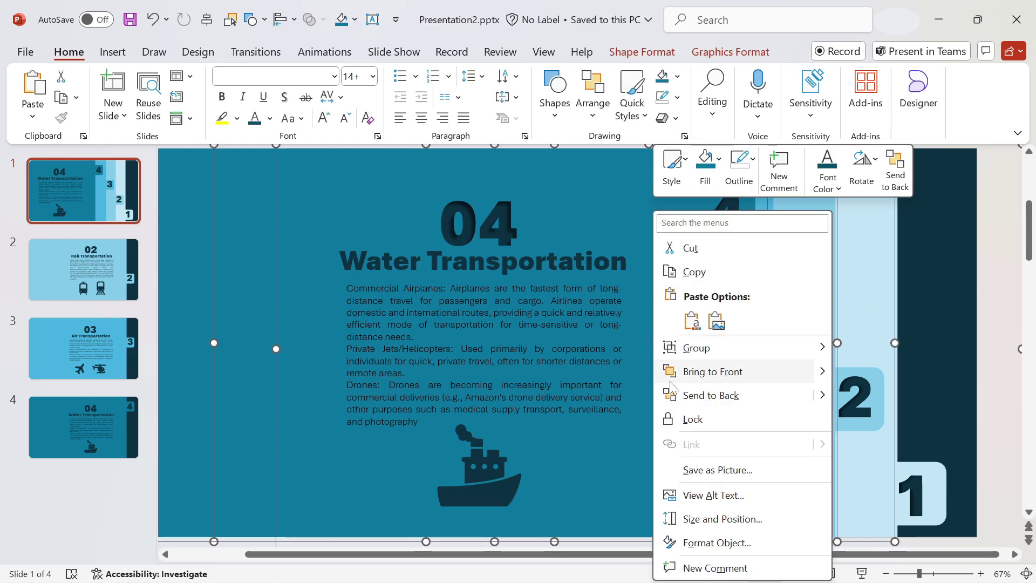
pyautogui.click(707, 543)
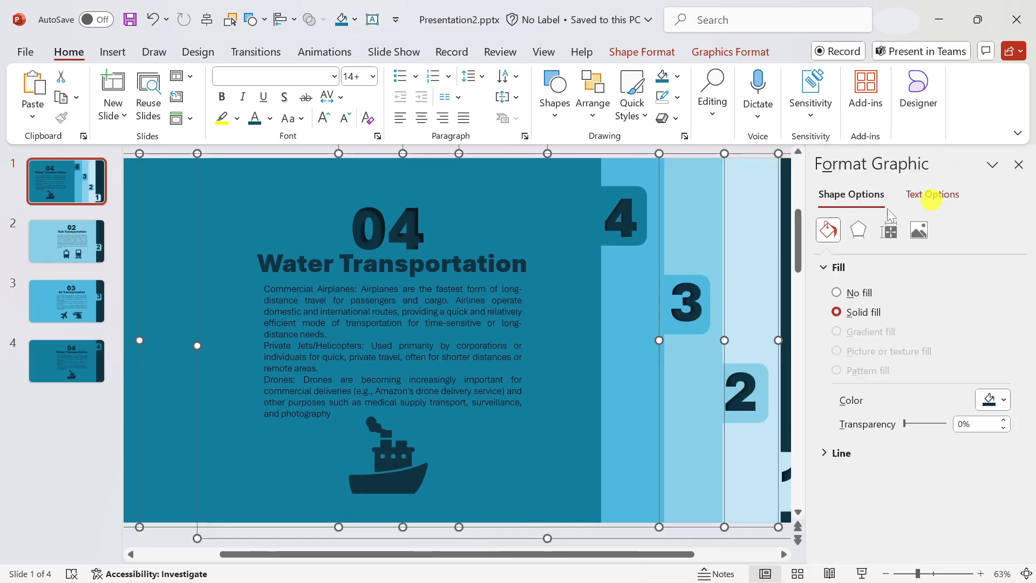
pyautogui.click(861, 233)
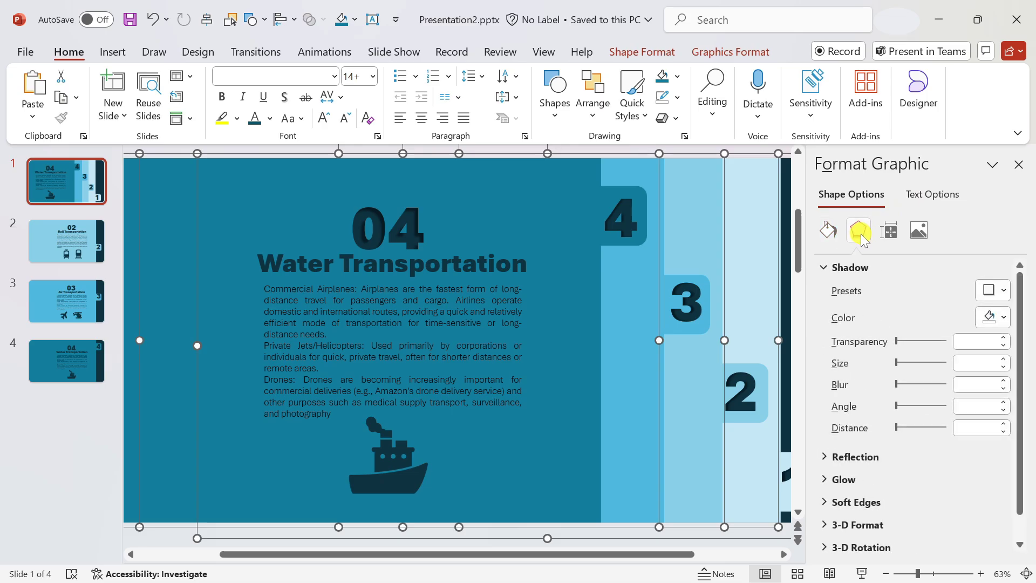
pyautogui.click(991, 292)
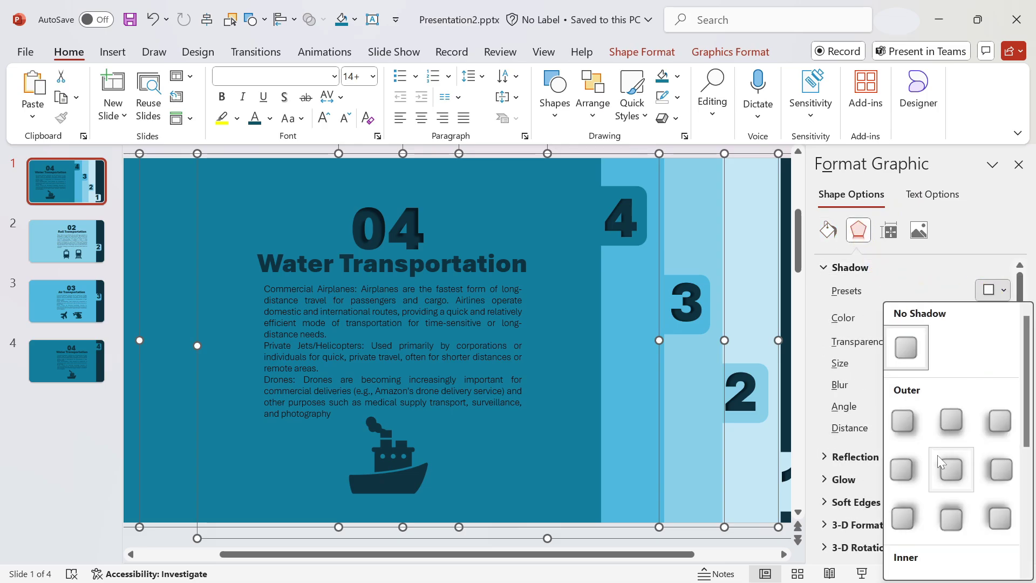
pyautogui.click(902, 471)
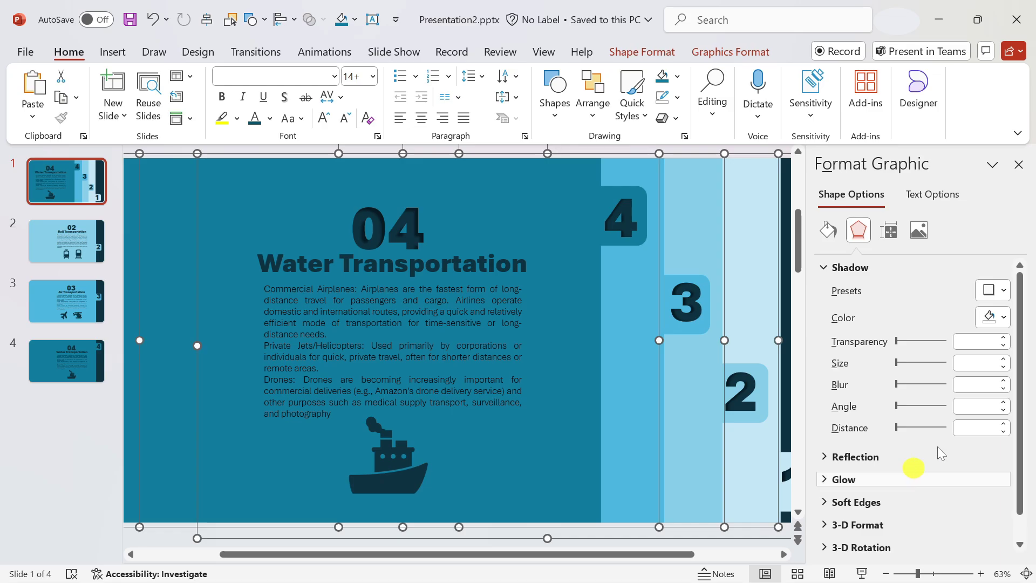
pyautogui.click(1004, 424)
pyautogui.click(1004, 424)
pyautogui.click(1004, 424)
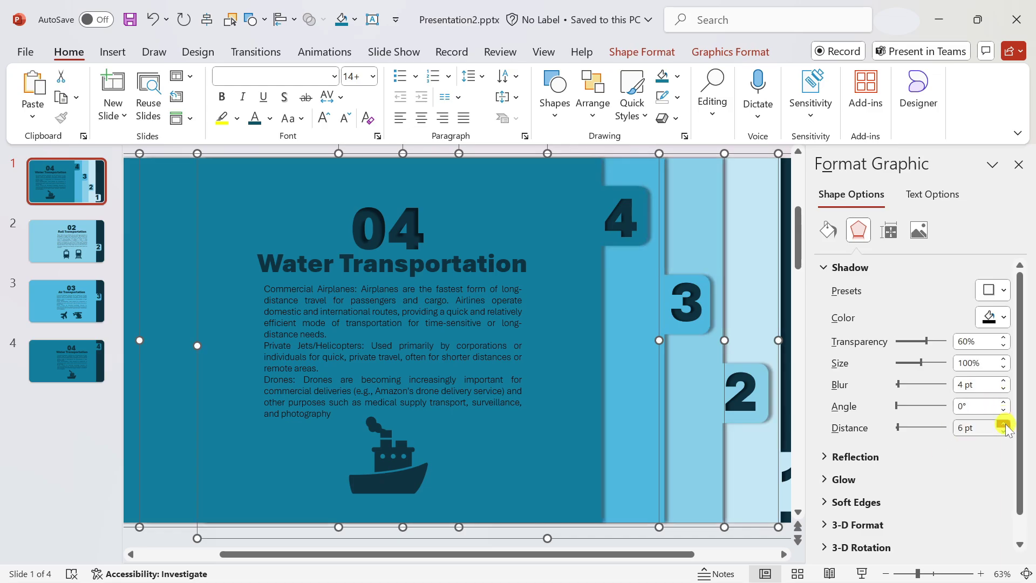
pyautogui.click(1018, 164)
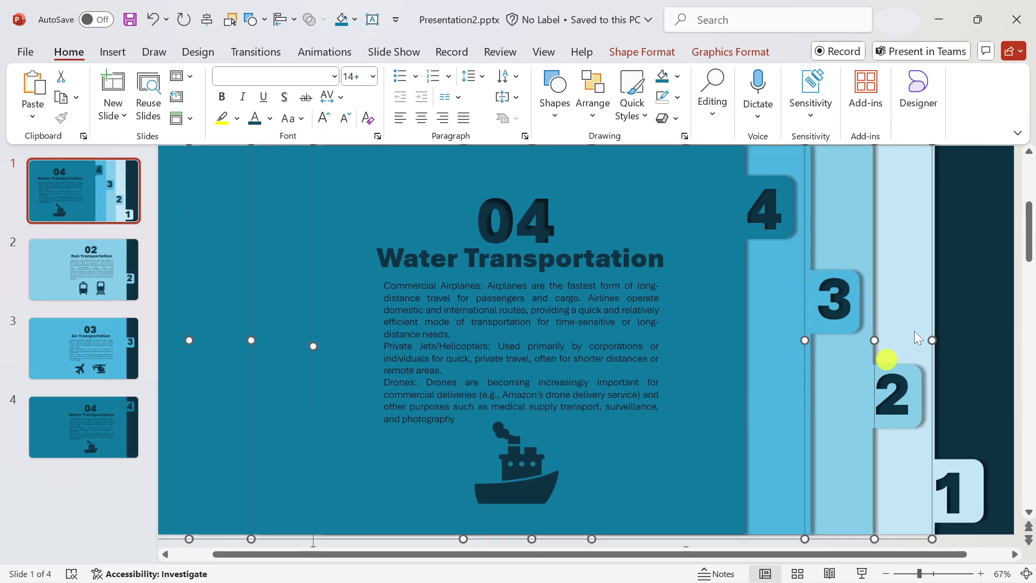
# - Shift the stacked panels far left so only tabs 1–4 remain beside the dark area
pyautogui.hotkey('ctrl', 'z')
pyautogui.hotkey('ctrl', 'y')
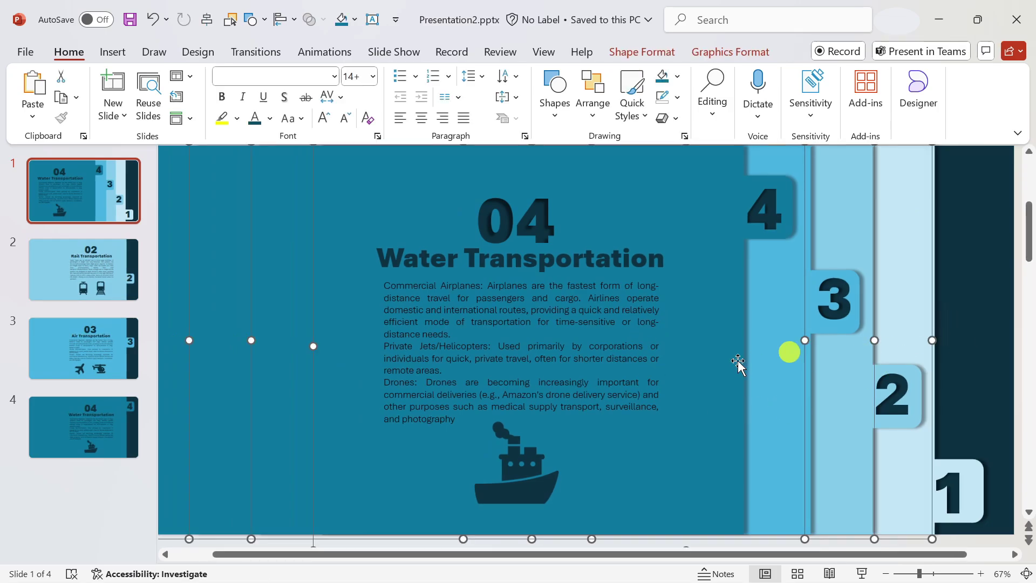
pyautogui.moveTo(730, 362); pyautogui.dragTo(379, 354)
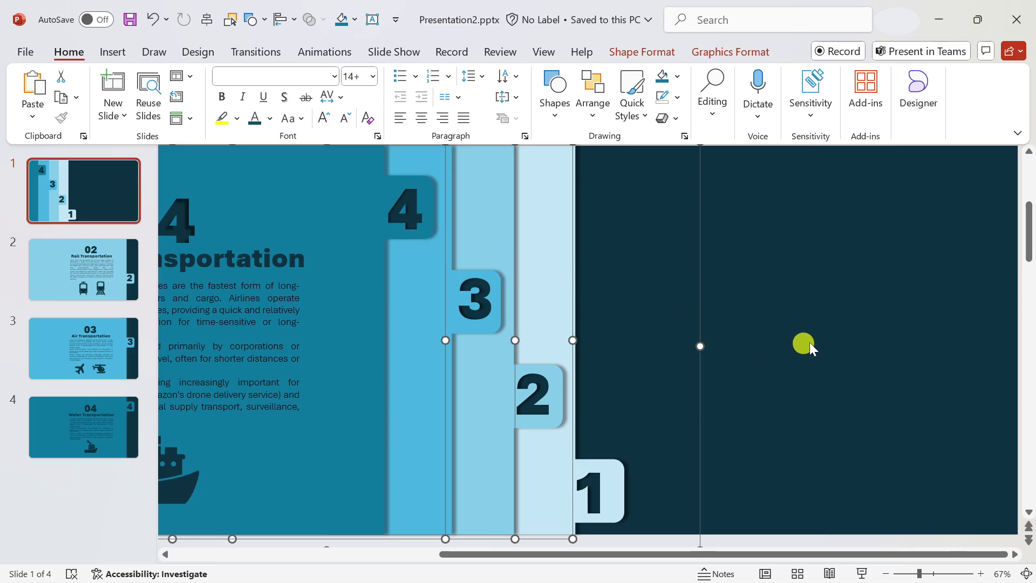
pyautogui.click(791, 267)
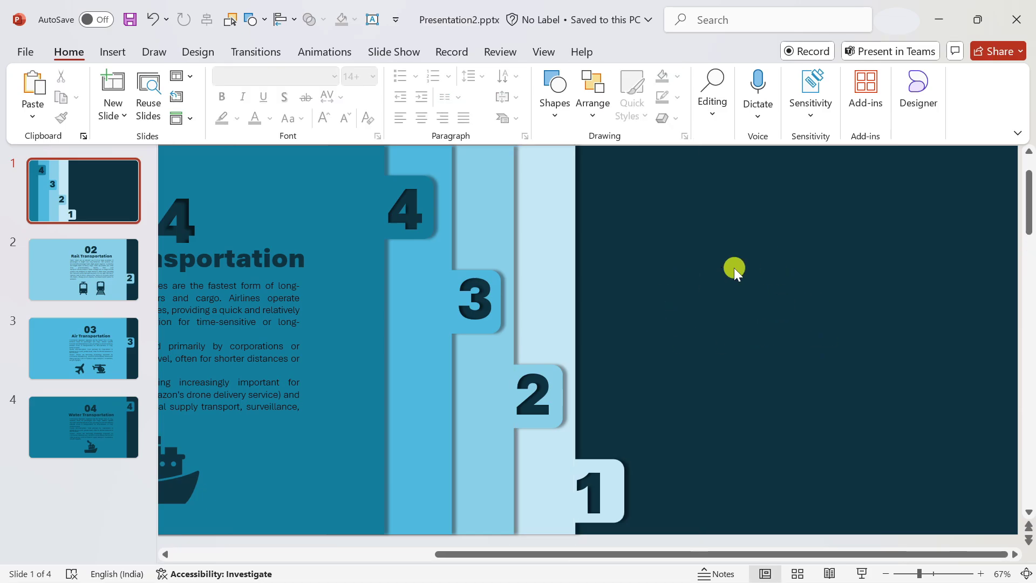
# - Place the Welcome / Transportation System titles in the dark area and delete slides 2–4
pyautogui.hotkey('ctrl', 'v')
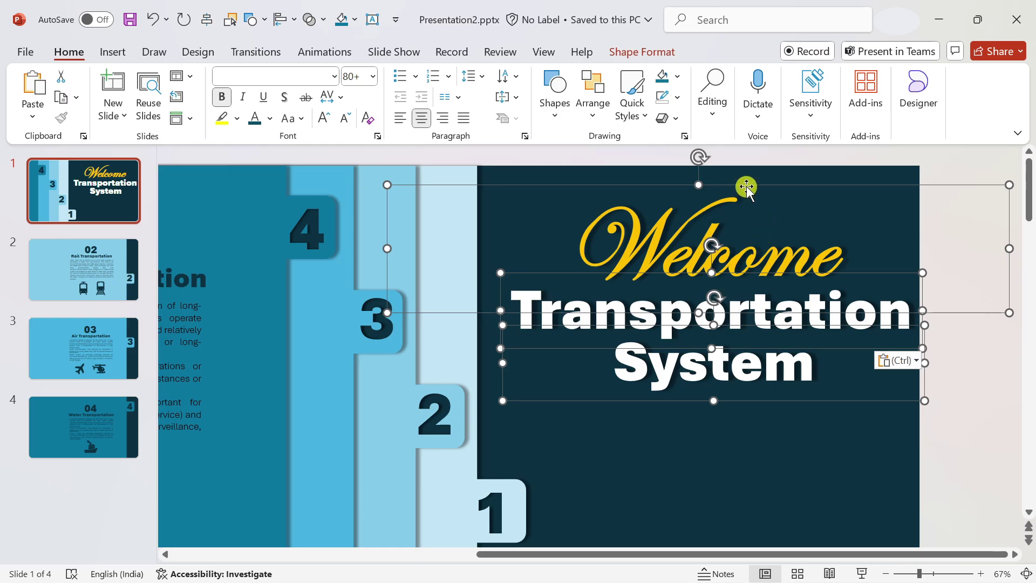
pyautogui.moveTo(747, 187); pyautogui.dragTo(730, 191)
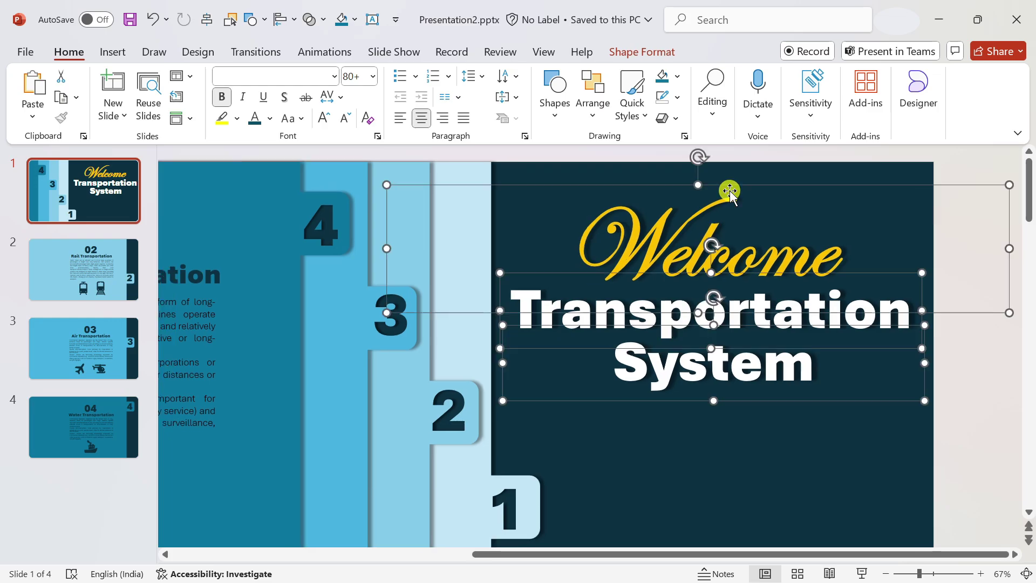
pyautogui.click(122, 260)
pyautogui.press('Delete')
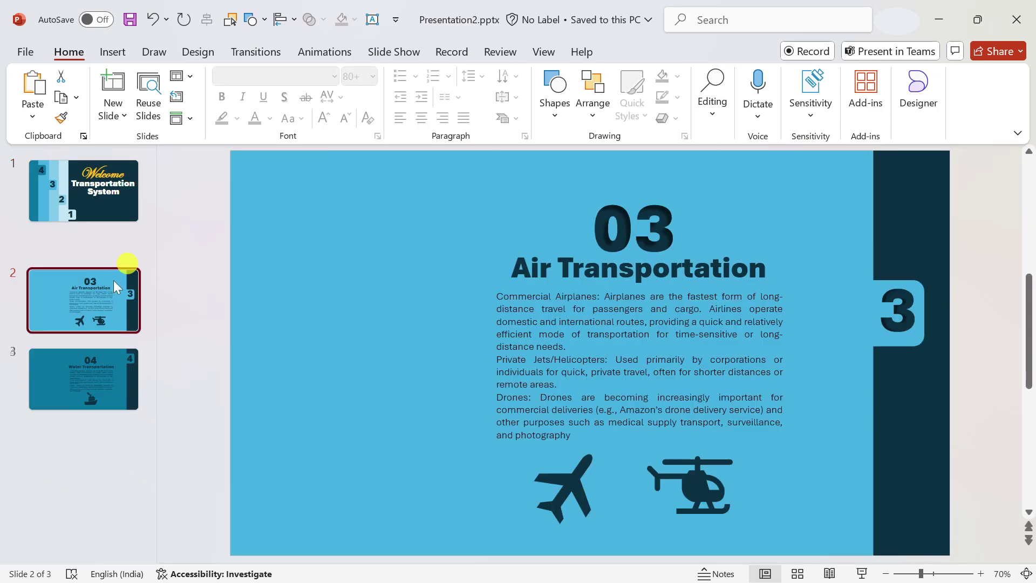
pyautogui.press('Delete')
pyautogui.press('Delete')
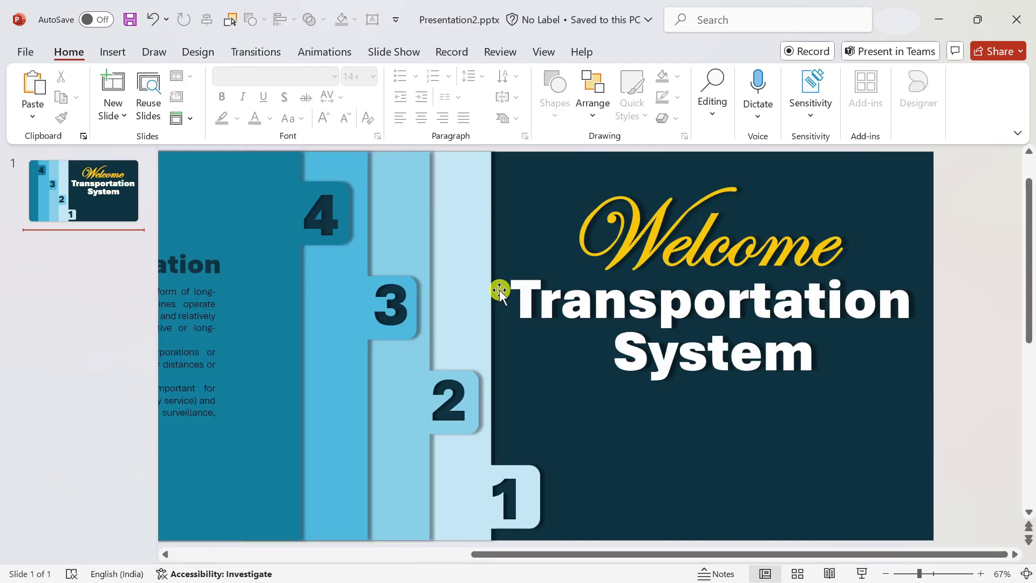
# - Duplicate the title slide
pyautogui.click(115, 198)
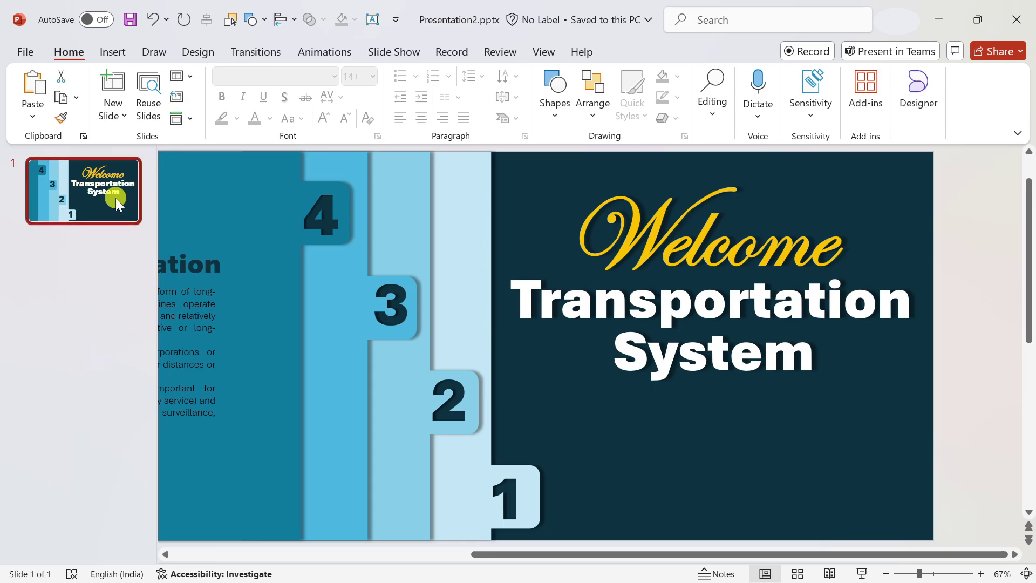
pyautogui.hotkey('ctrl', 'd')
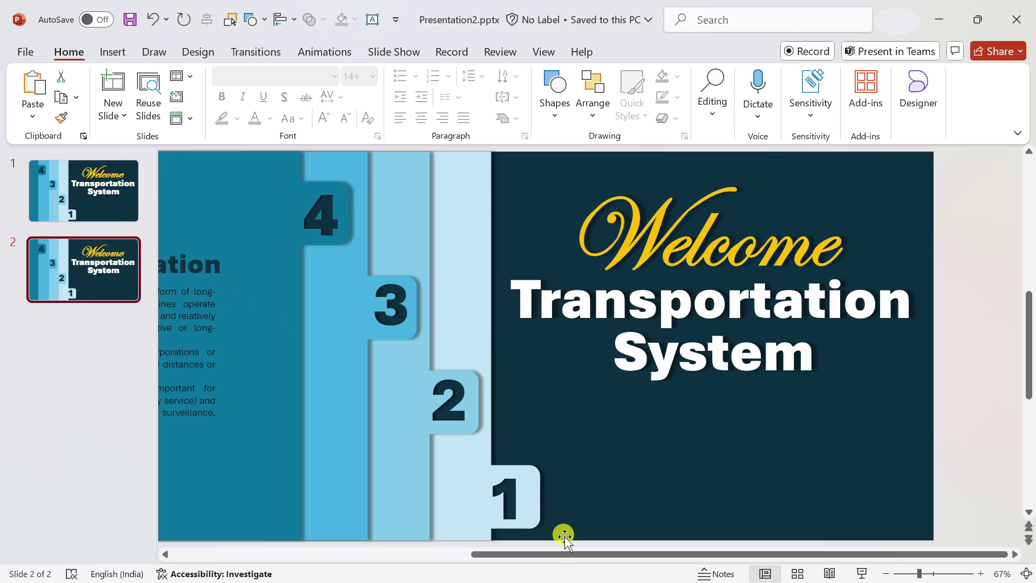
pyautogui.click(565, 541)
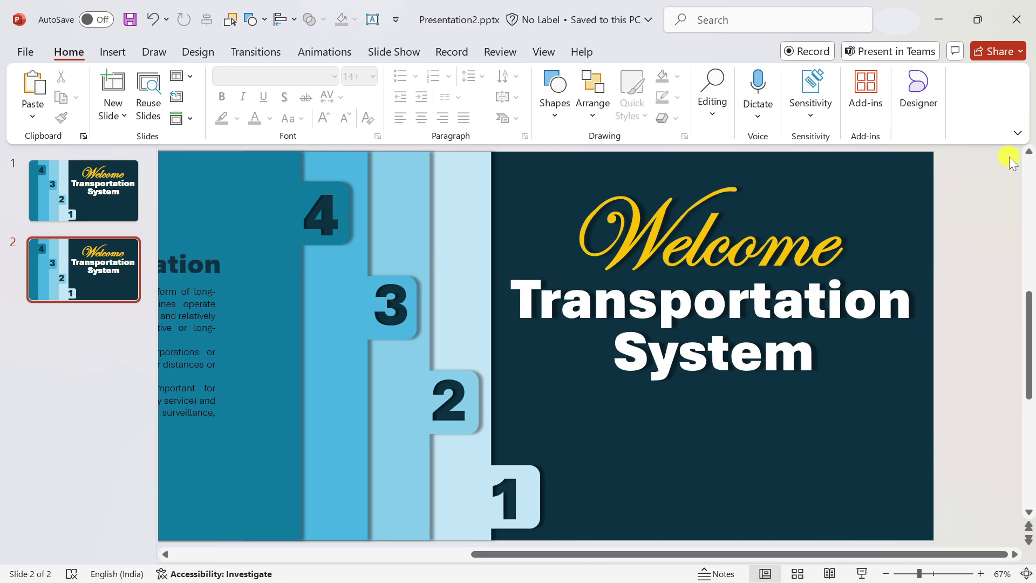
# - Move the titles off the right edge, shrink them, and bring the 01 Road Transportation panel into view
pyautogui.moveTo(1011, 156); pyautogui.dragTo(363, 477)
pyautogui.moveTo(582, 312); pyautogui.dragTo(999, 298)
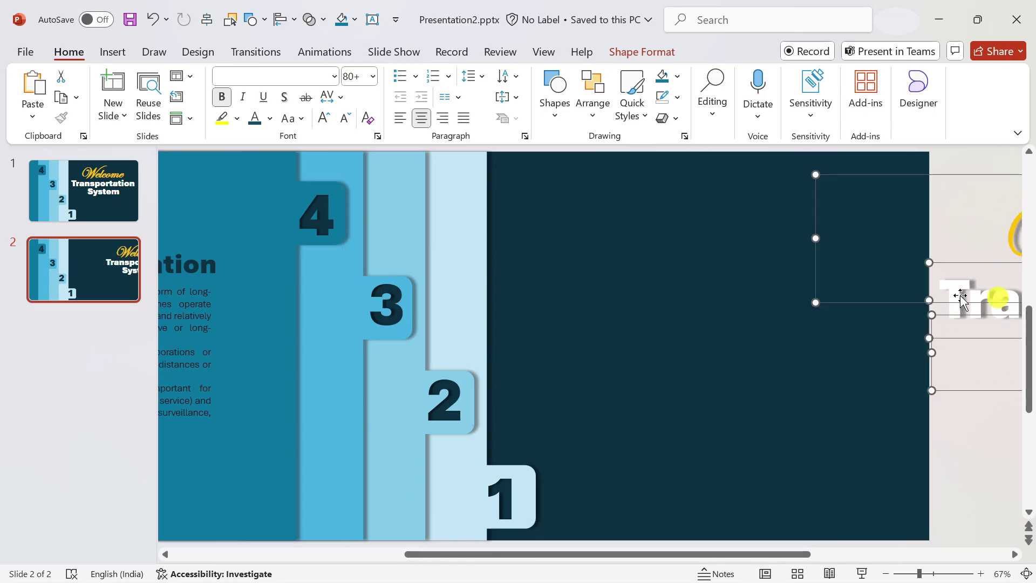
pyautogui.click(373, 77)
pyautogui.click(325, 117)
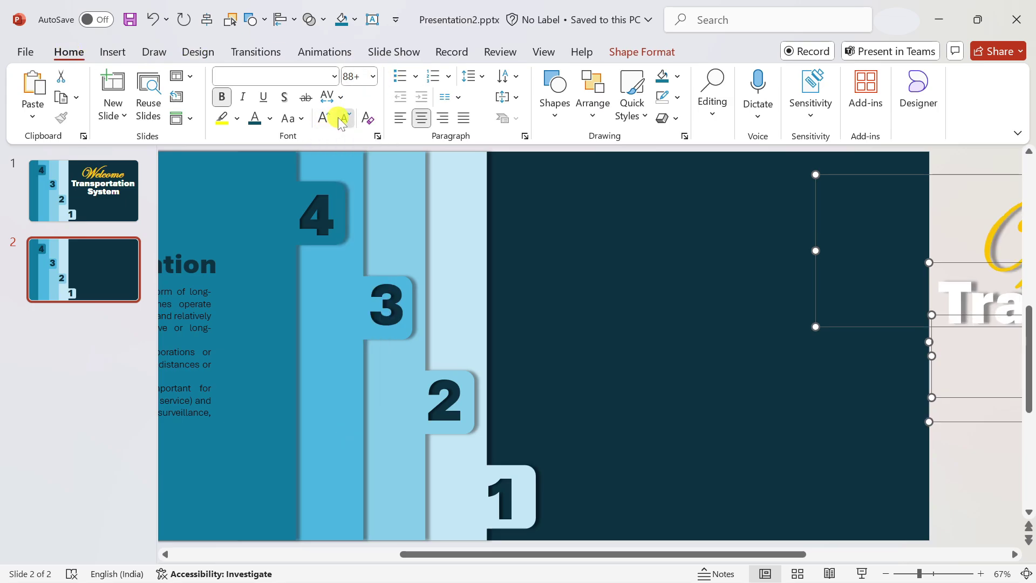
pyautogui.click(341, 120)
pyautogui.click(341, 120)
pyautogui.click(341, 120)
pyautogui.click(341, 119)
pyautogui.click(341, 120)
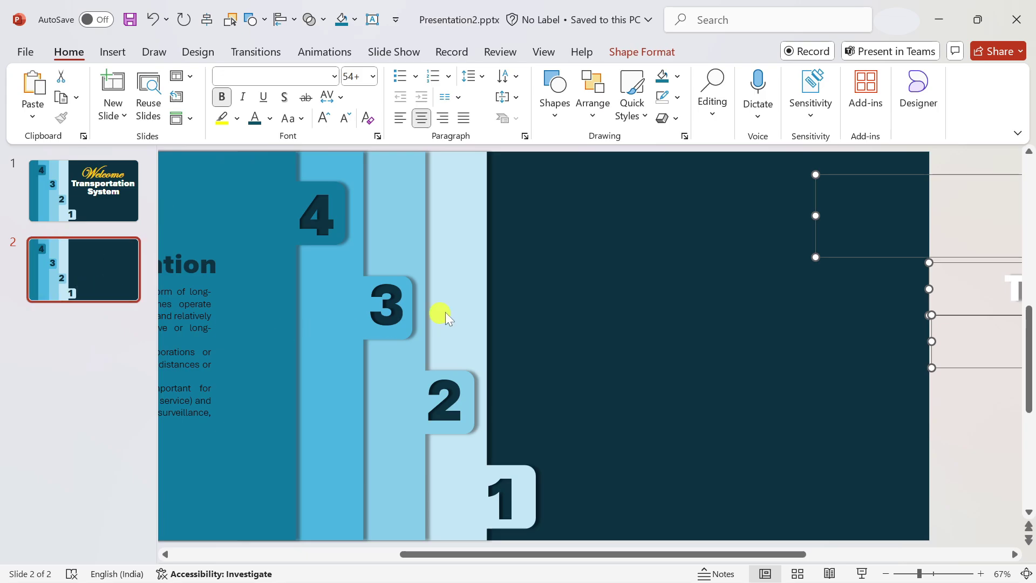
pyautogui.click(462, 316)
pyautogui.moveTo(461, 320); pyautogui.dragTo(830, 310)
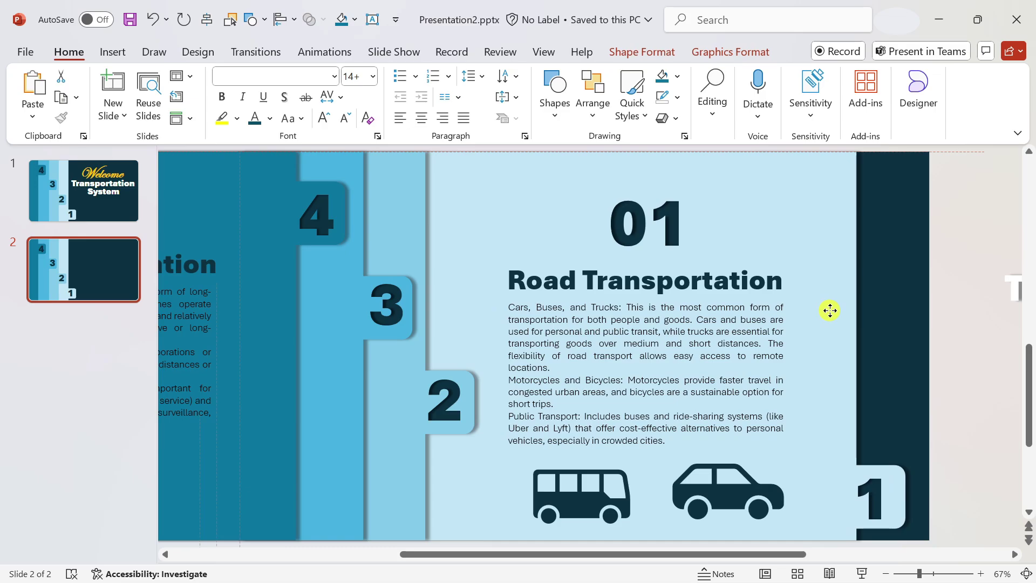
# - Apply a Morph transition to slide 2, lengthen its duration, and preview it
pyautogui.click(243, 53)
pyautogui.click(170, 111)
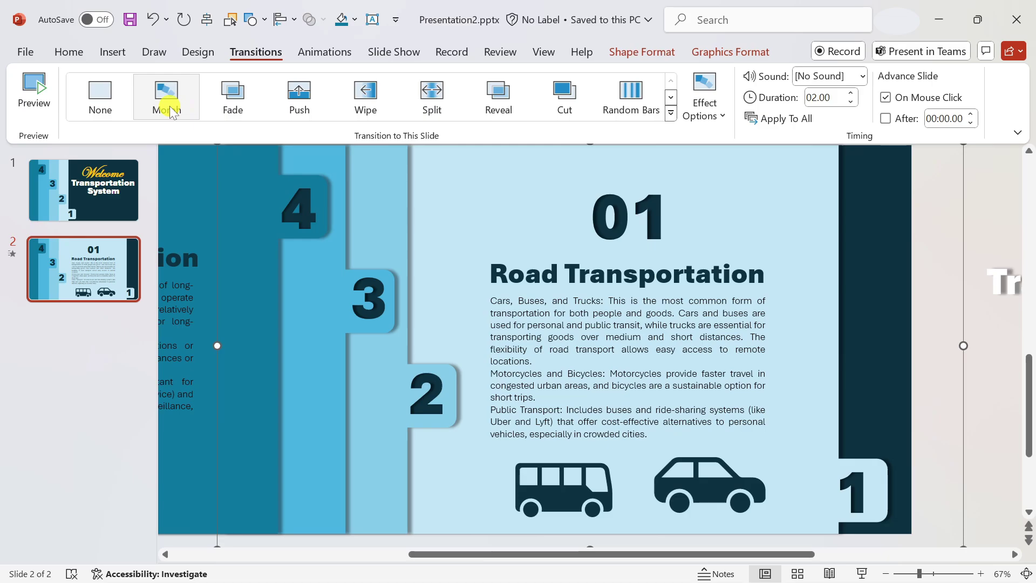
pyautogui.click(34, 97)
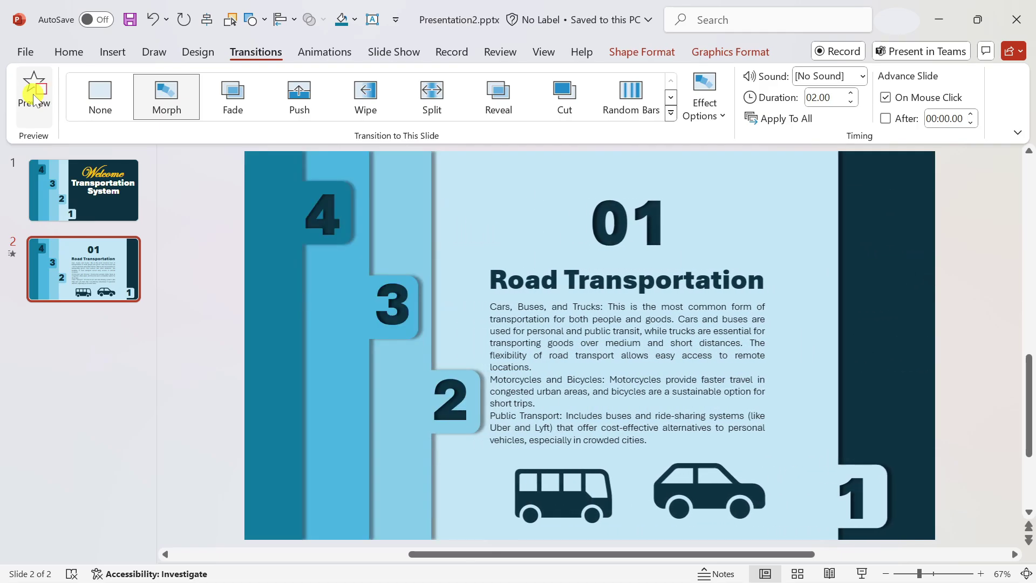
pyautogui.click(33, 97)
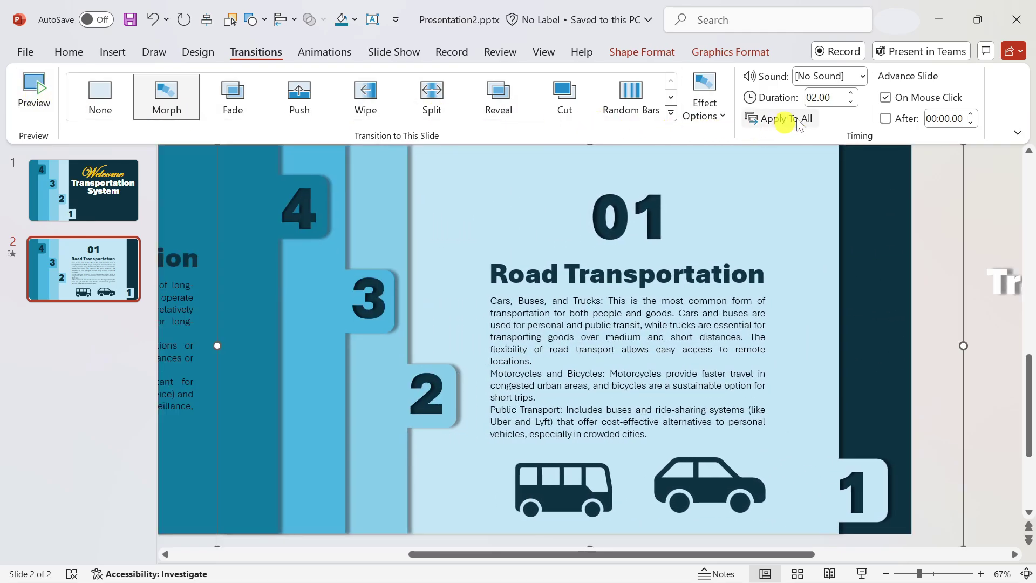
pyautogui.click(851, 94)
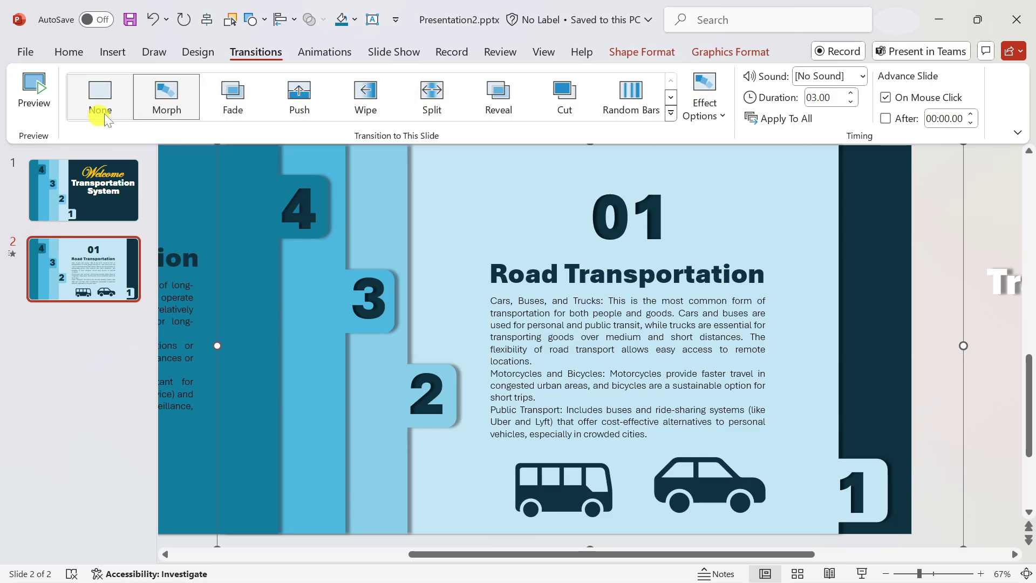
pyautogui.click(31, 101)
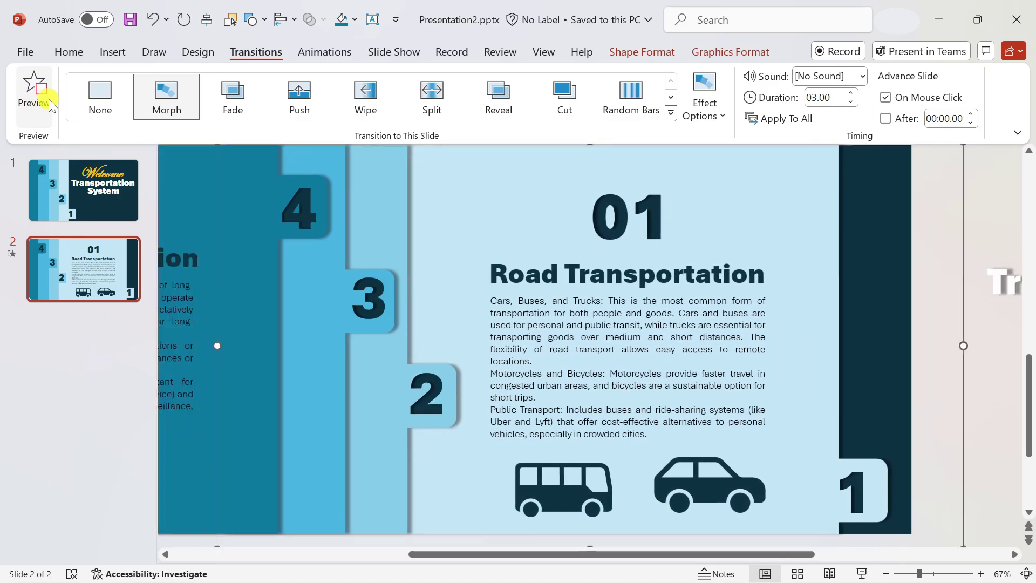
pyautogui.click(34, 92)
# - Duplicate the Road Transportation slide and slide the 01 panel group right to reveal Rail Transportation
pyautogui.click(111, 277)
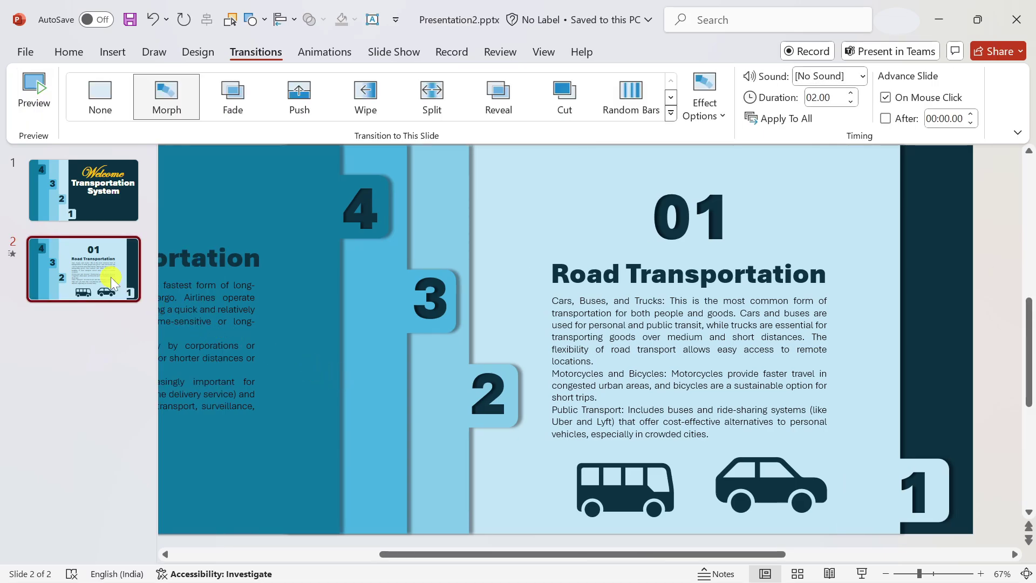
pyautogui.hotkey('ctrl', 'd')
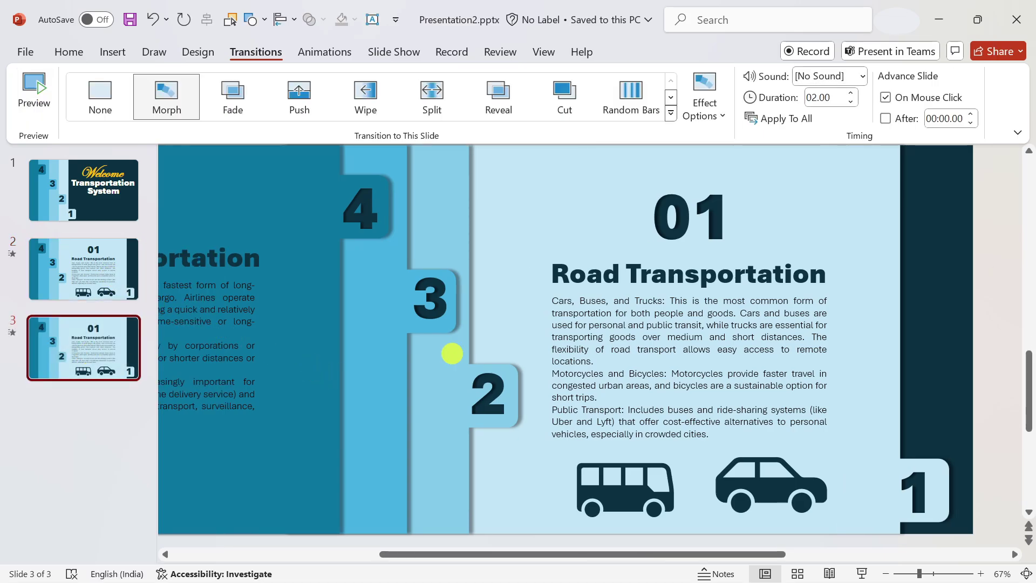
pyautogui.click(438, 382)
pyautogui.moveTo(437, 382); pyautogui.dragTo(806, 405)
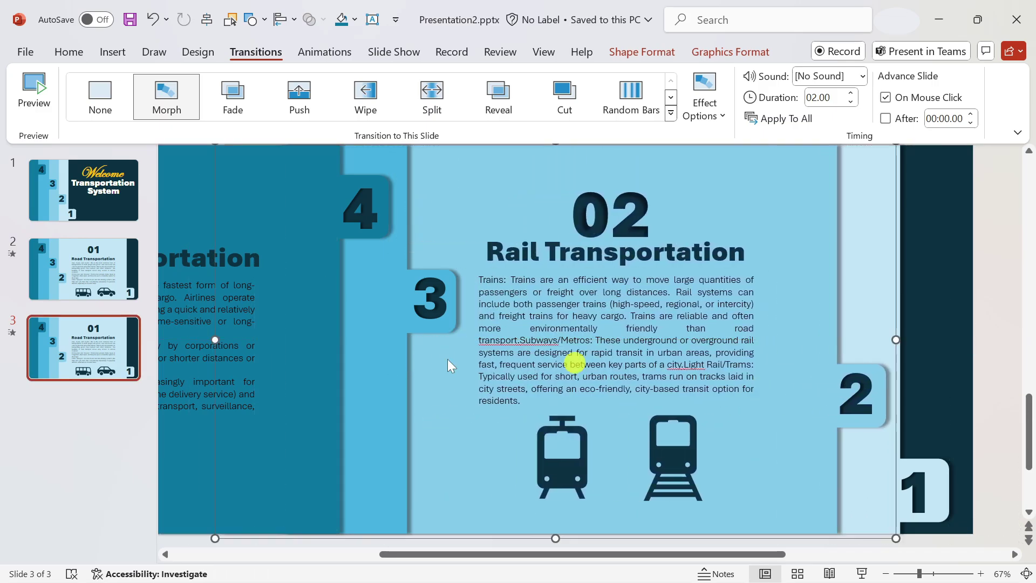
# - Duplicate the Rail Transportation slide and move the 02 panel aside to reveal Air Transportation
pyautogui.click(93, 366)
pyautogui.hotkey('ctrl', 'd')
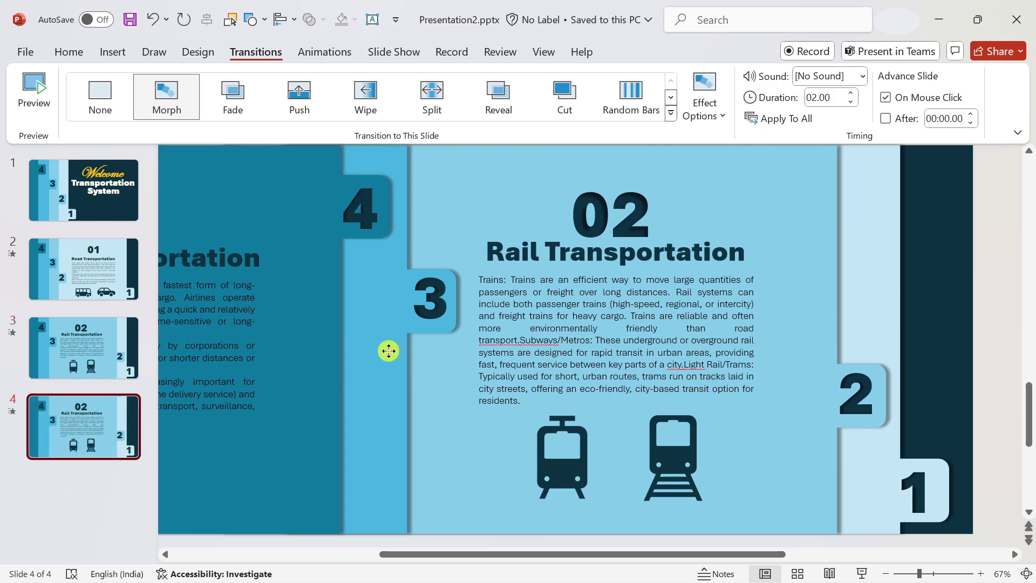
pyautogui.moveTo(388, 350); pyautogui.dragTo(747, 382)
# - Duplicate the Air Transportation slide and shift the panel group to bring 04 Water Transportation into view
pyautogui.click(64, 422)
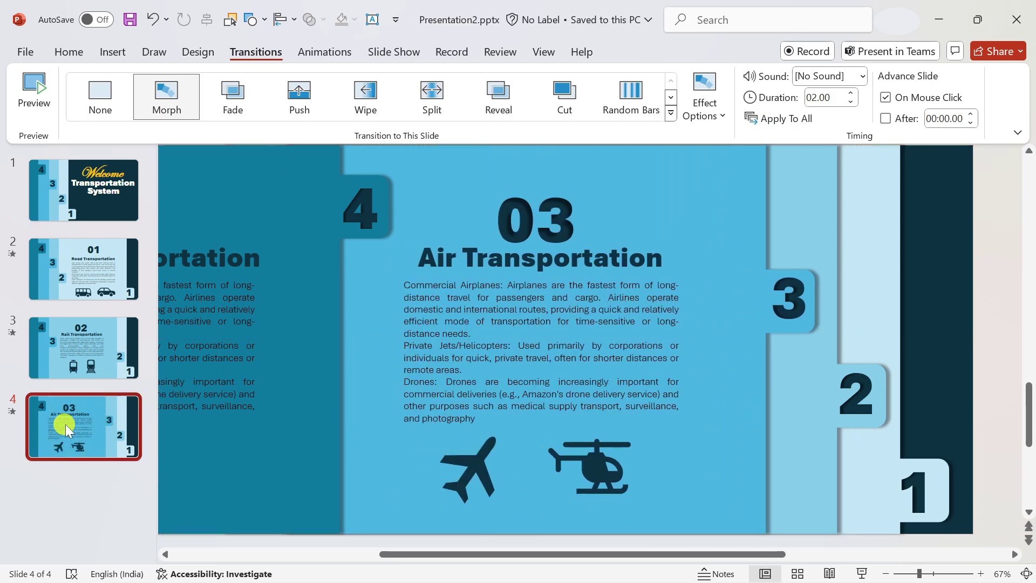
pyautogui.hotkey('ctrl', 'd')
pyautogui.click(293, 428)
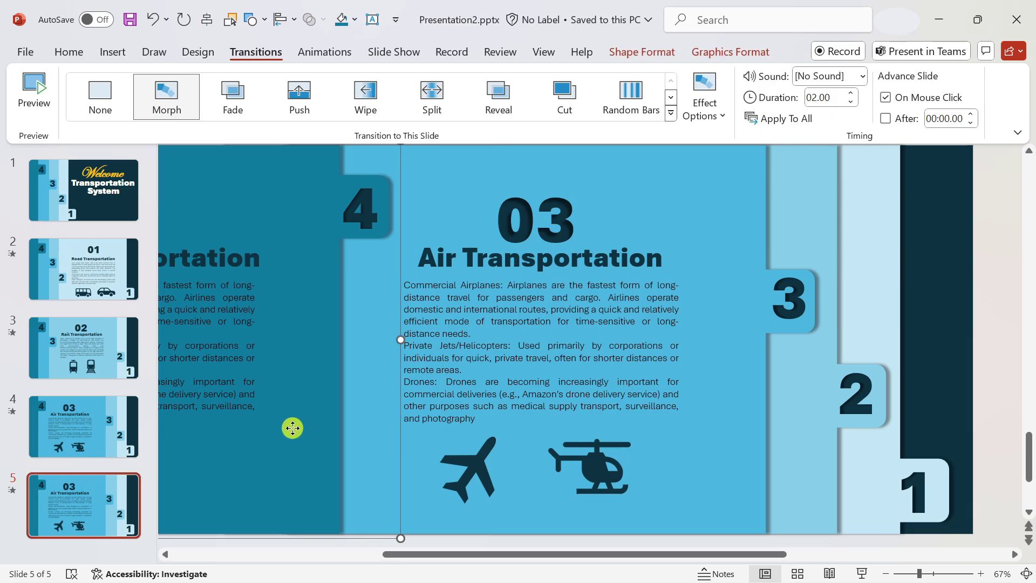
pyautogui.moveTo(293, 428); pyautogui.dragTo(643, 437)
pyautogui.press('Escape')
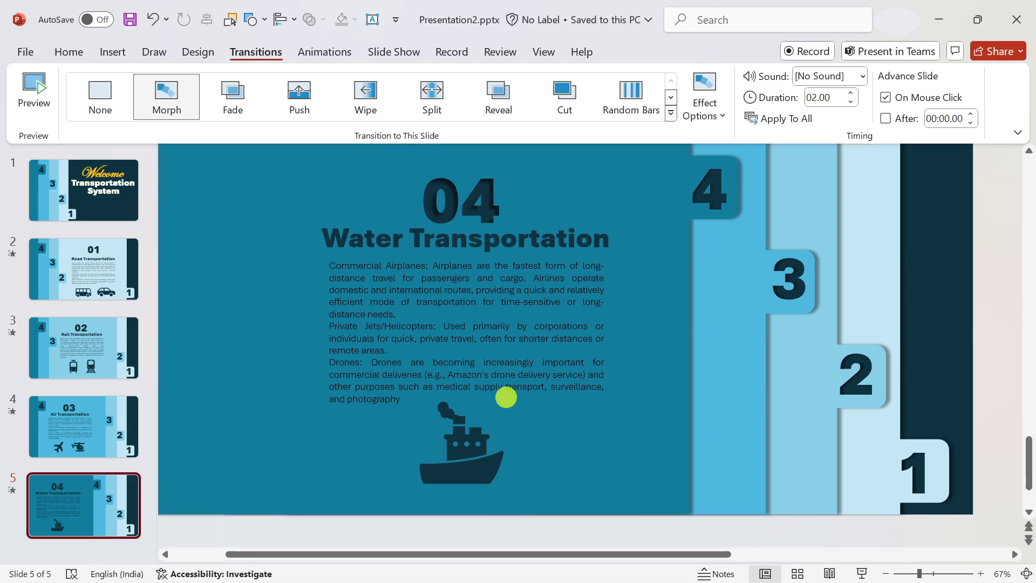
# - Return to the Welcome Transportation System slide and start the slide show from it
pyautogui.press('Home')
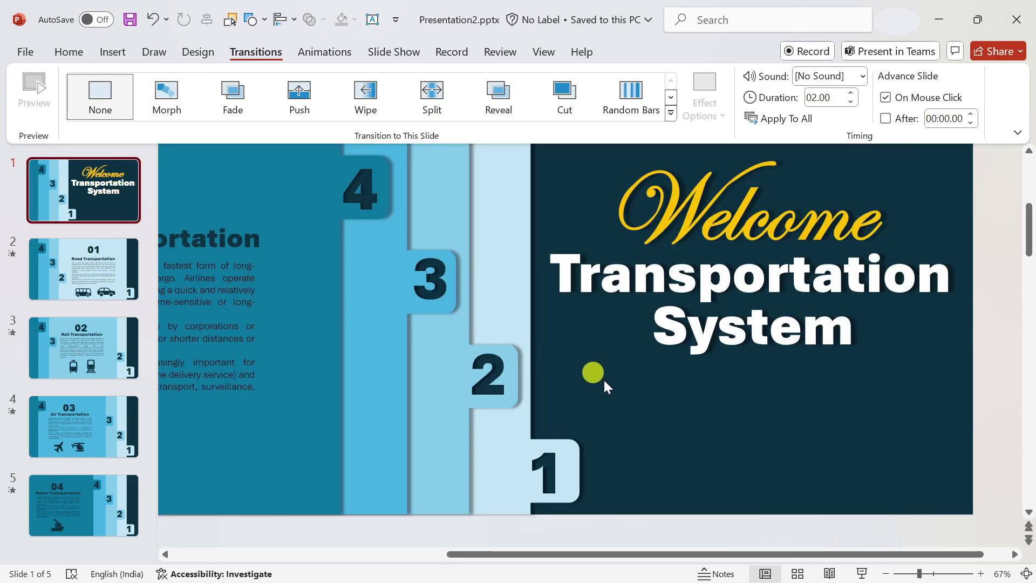
pyautogui.click(862, 573)
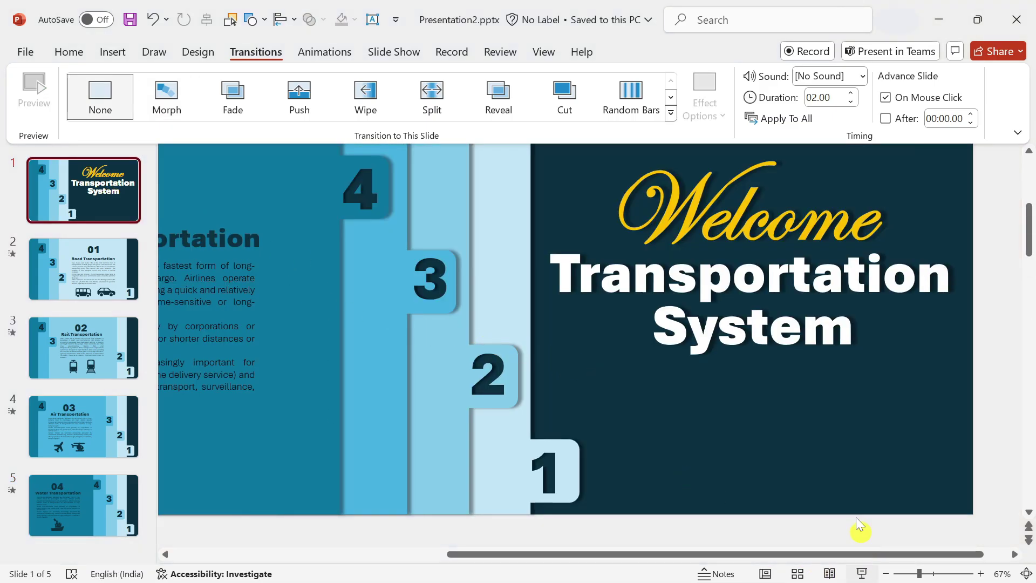